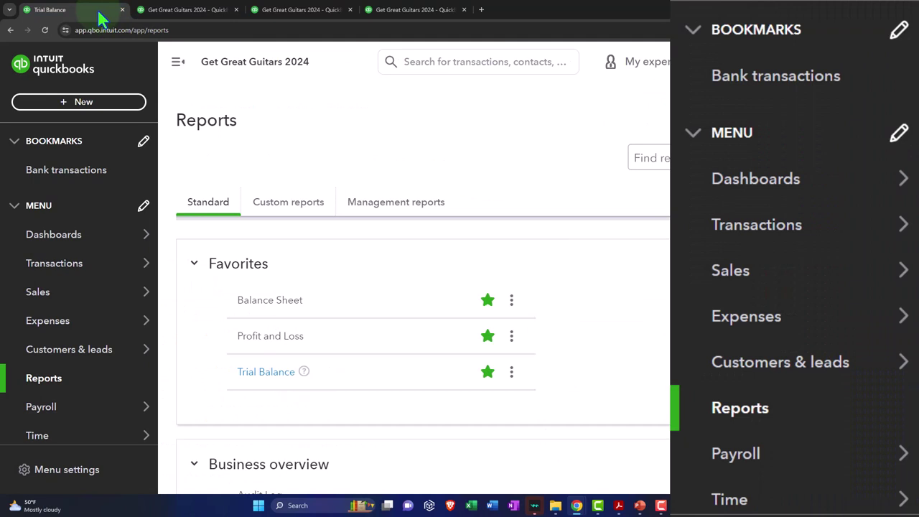
- Go to the bank reconciliation page with the navigation collapsed and display the reconciliation history by account for Checking 5741
click(56, 272)
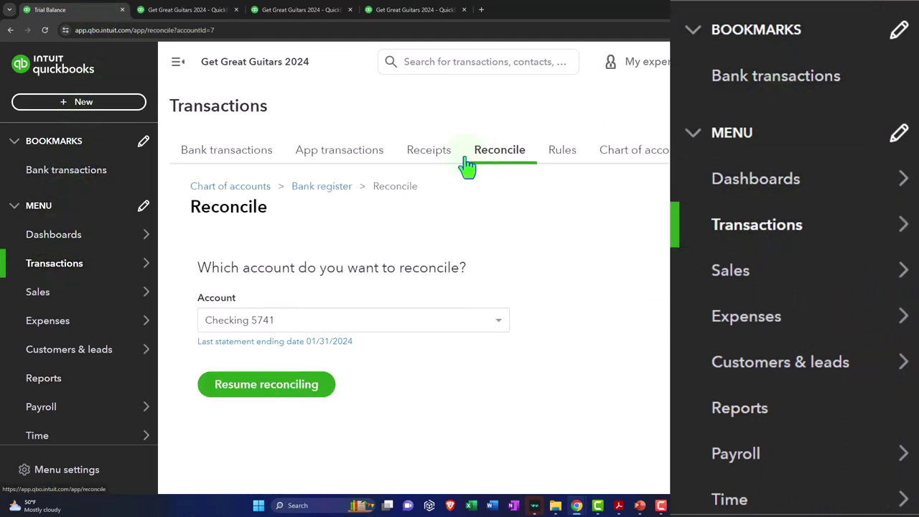
click(499, 162)
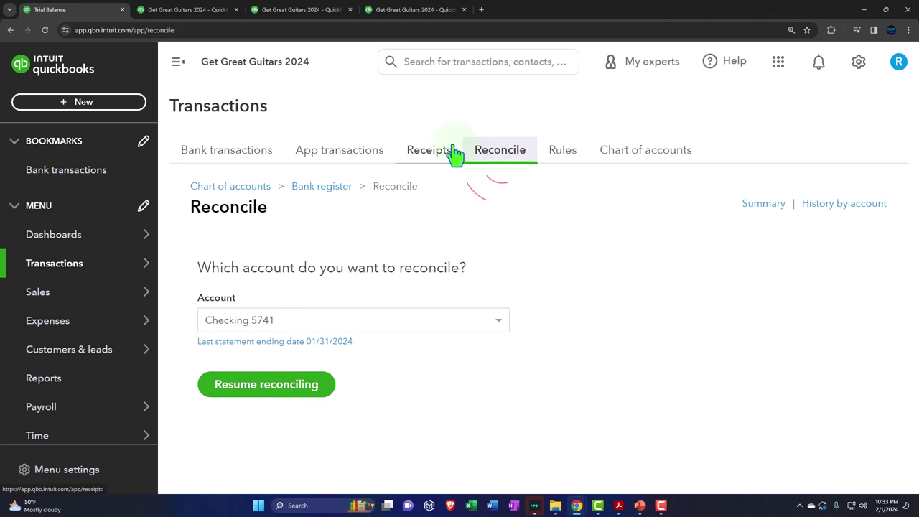
click(185, 71)
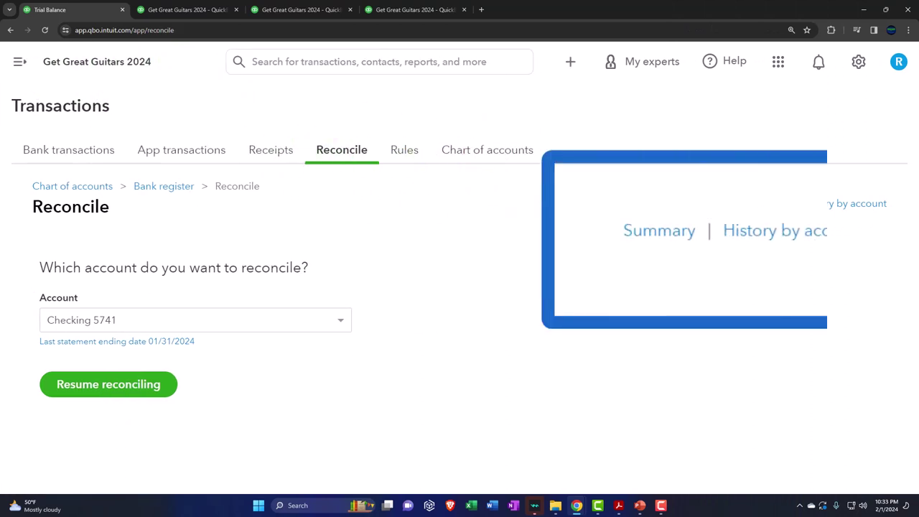
click(762, 186)
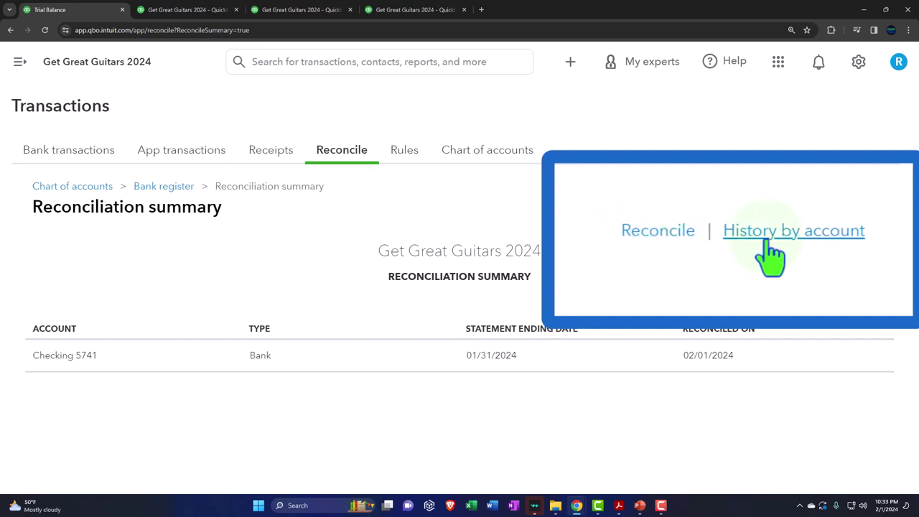
click(832, 187)
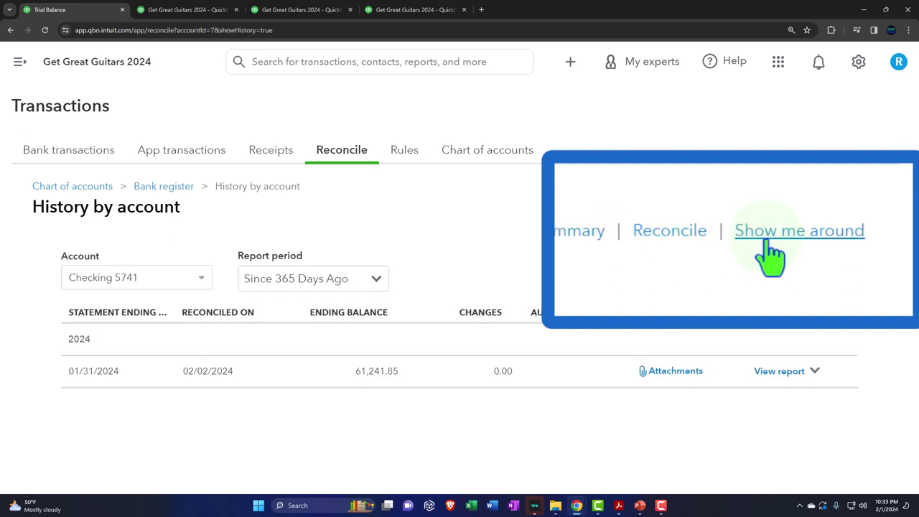
- Duplicate the history page in a second browser tab and view the 01/31/2024 reconciliation report there
click(780, 373)
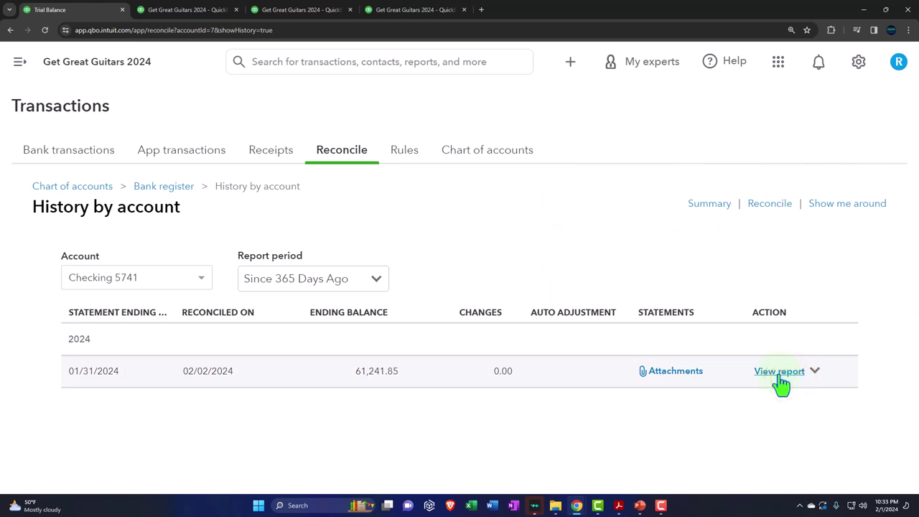
right_click(94, 16)
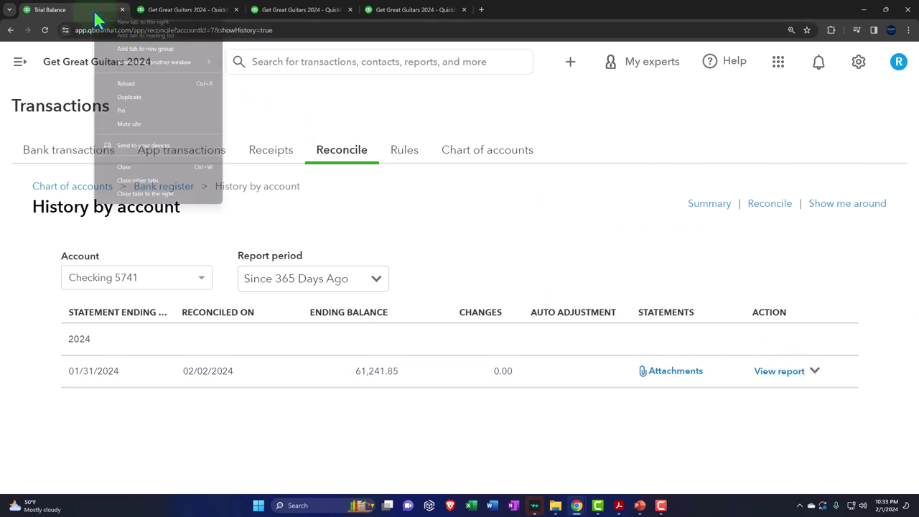
key(Escape)
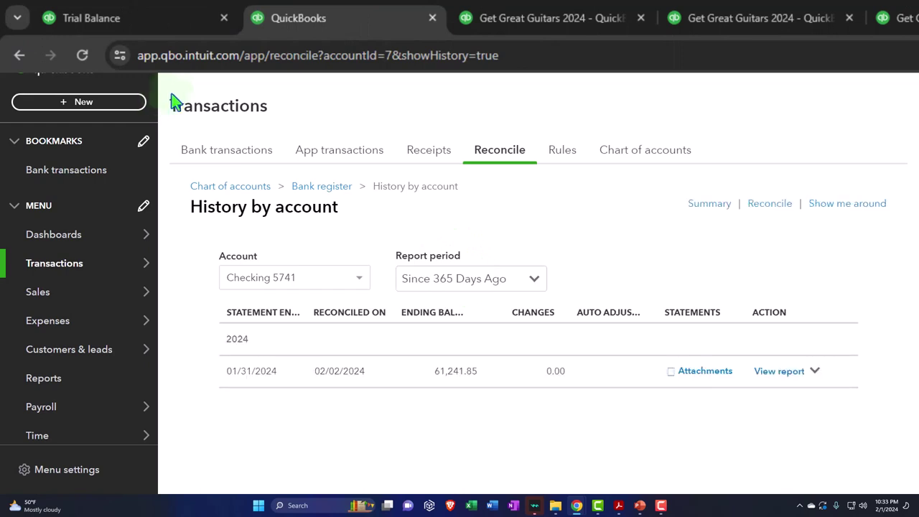
click(779, 371)
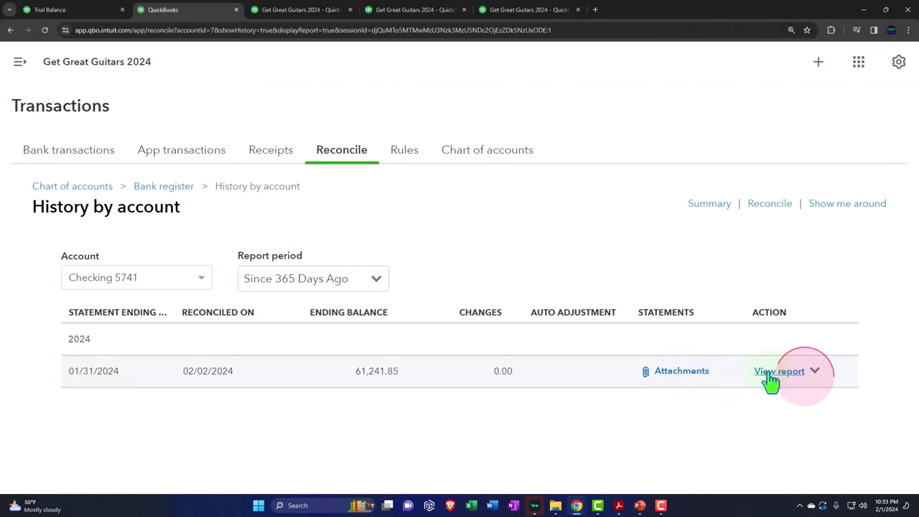
scroll(683, 343, down, 2)
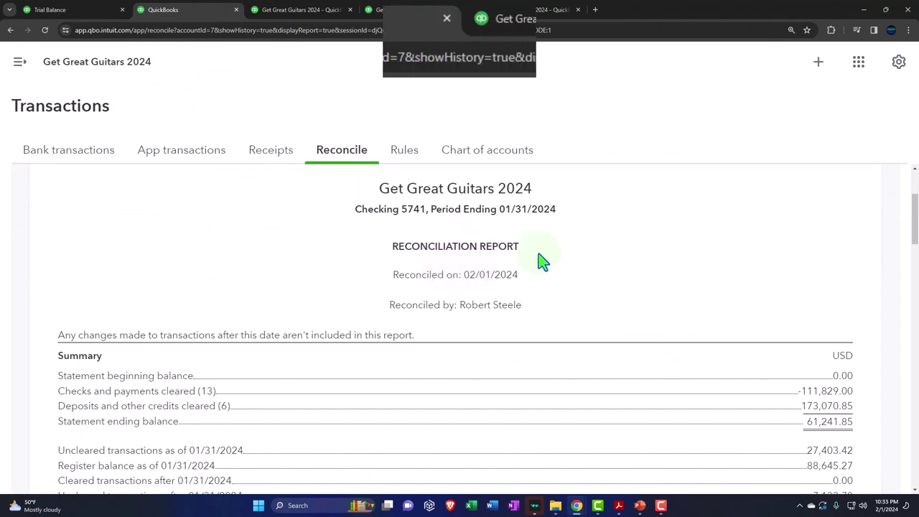
- Resume reconciling Checking 5741 in the original browser tab with the balance summary expanded, and review the statement information without editing it
click(161, 29)
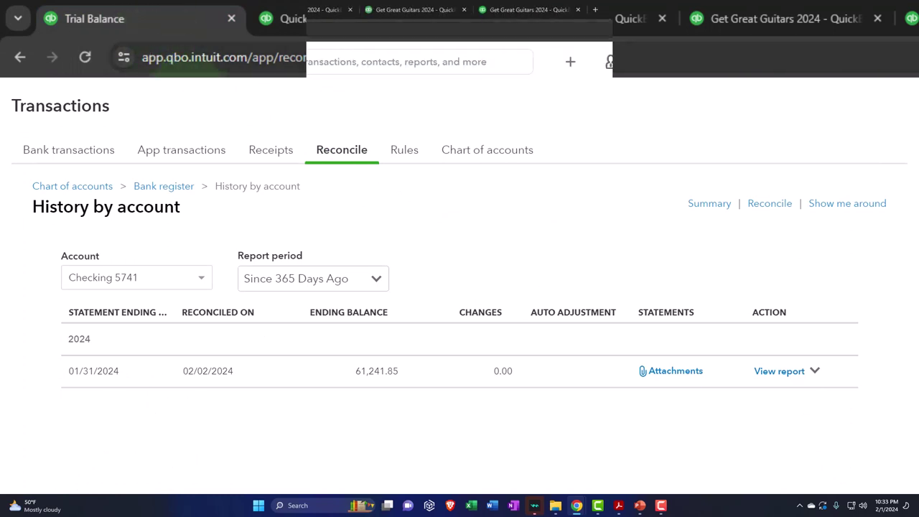
click(337, 164)
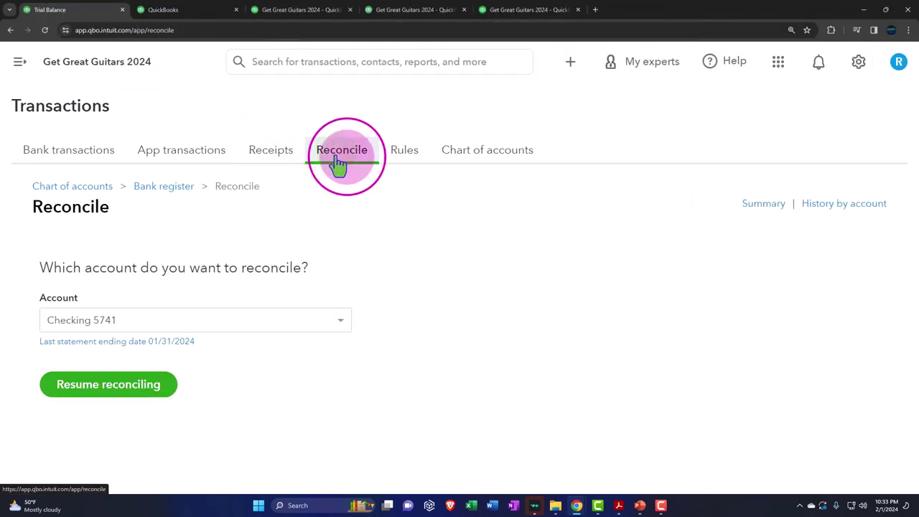
click(136, 402)
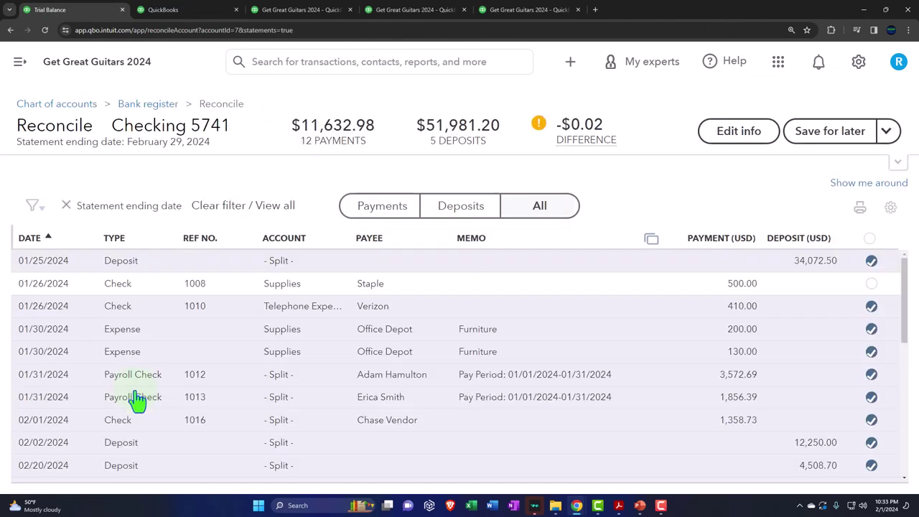
click(899, 171)
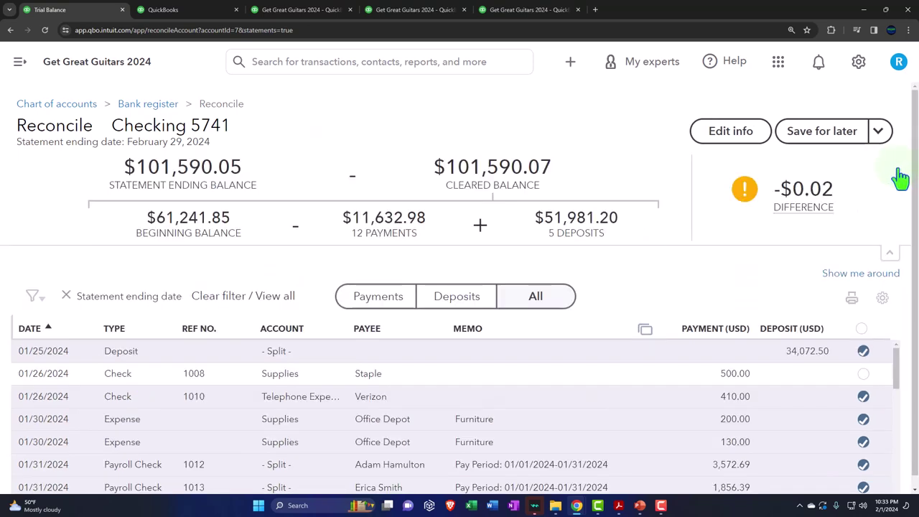
click(733, 147)
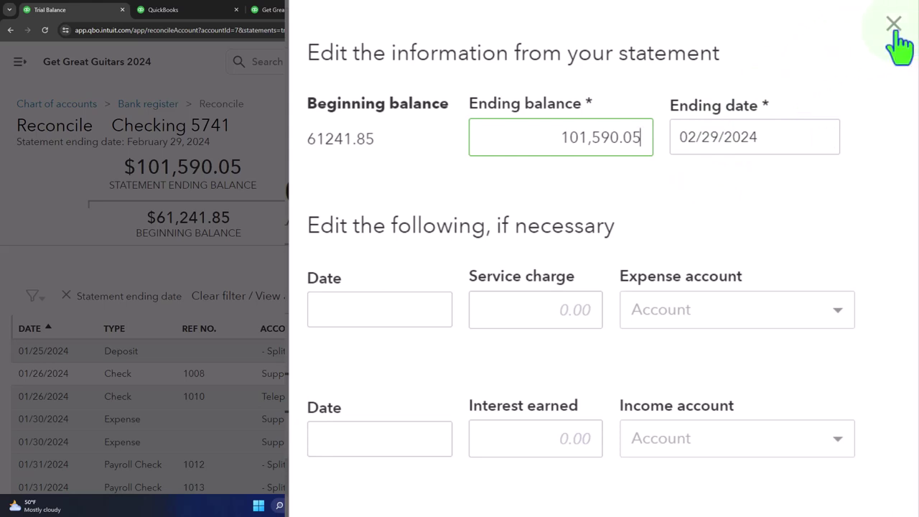
click(893, 25)
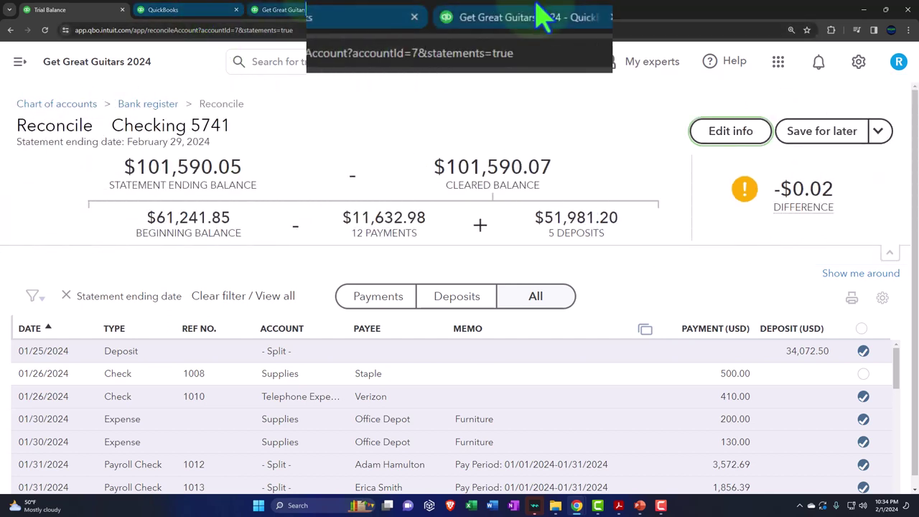
- Compare the checking balances on the balance sheet with the summary of the January reconciliation report, and return to the reconciliation
click(310, 10)
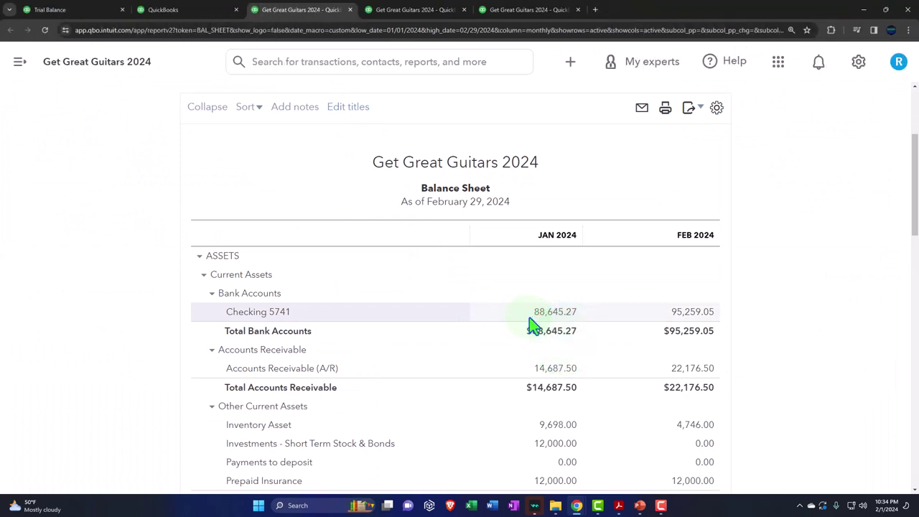
click(100, 15)
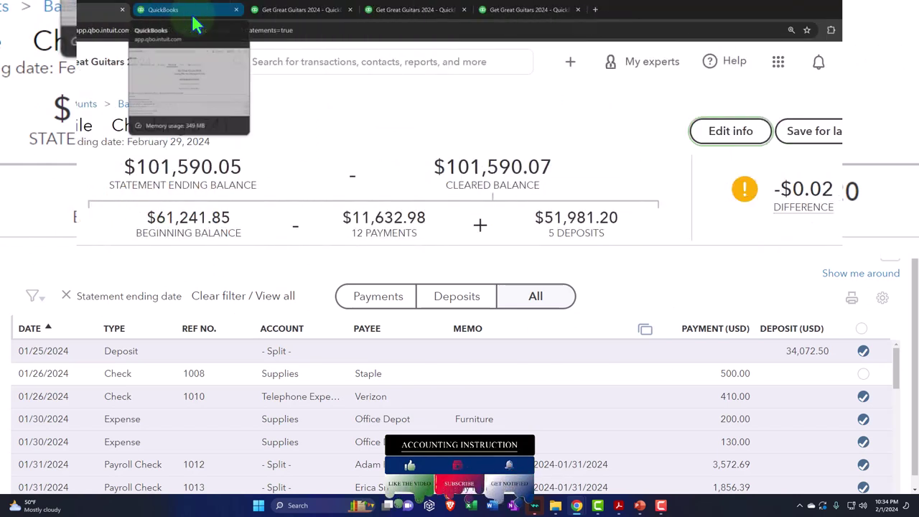
click(188, 13)
scroll(327, 355, down, 2)
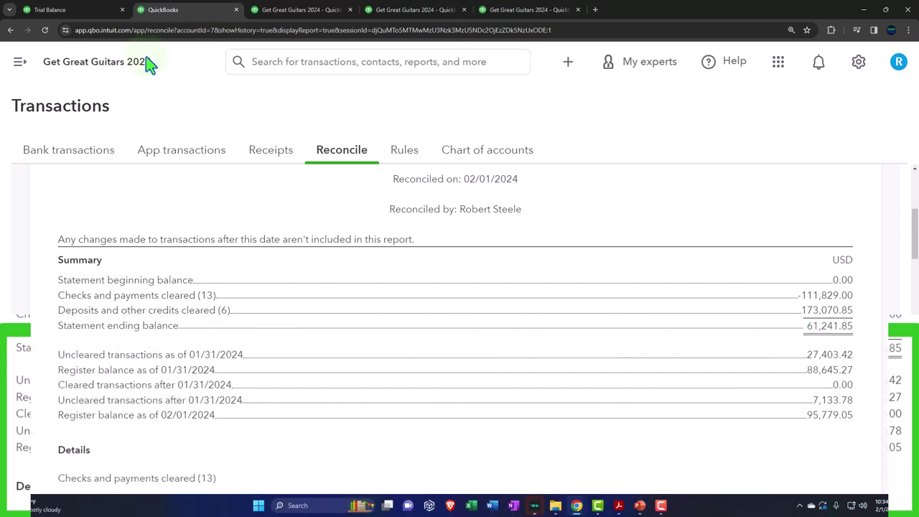
click(90, 13)
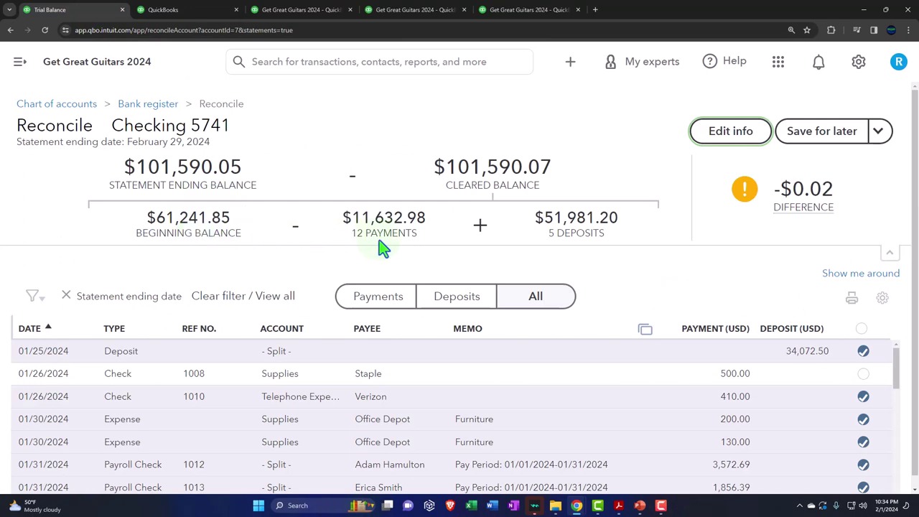
- Open the February bank statement PDF and check it against the reconciliation's payments, deposits and difference
mouse_move(618, 505)
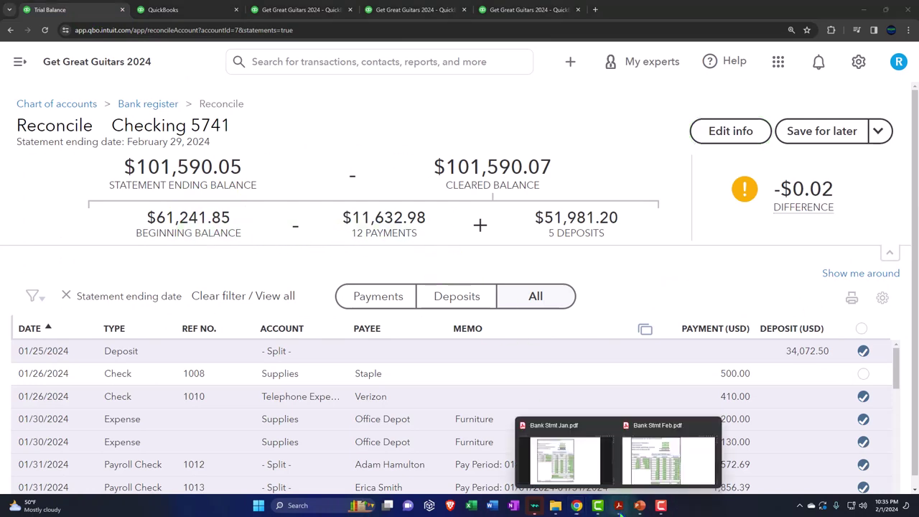
click(631, 472)
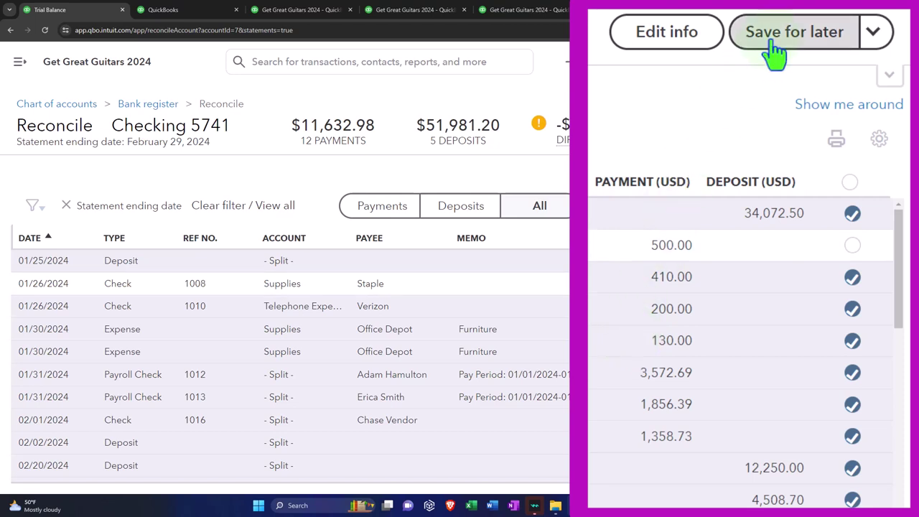
mouse_move(556, 146)
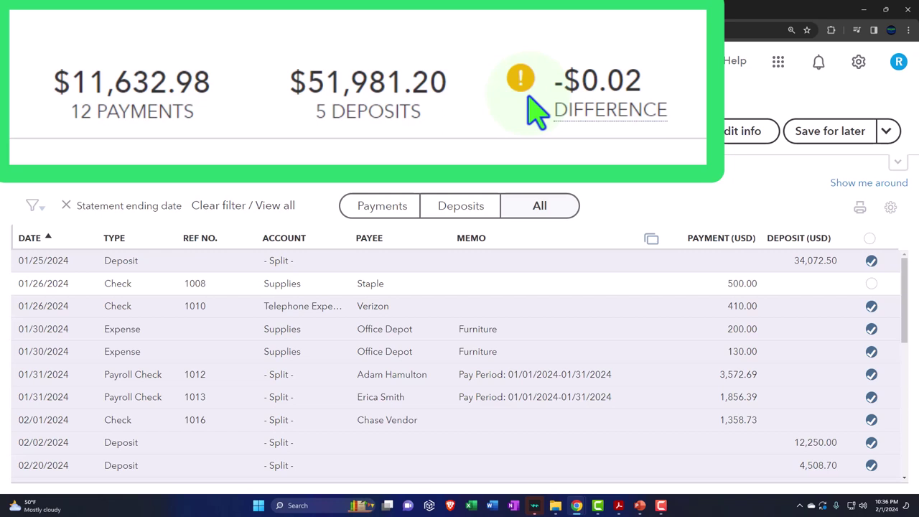
mouse_move(531, 108)
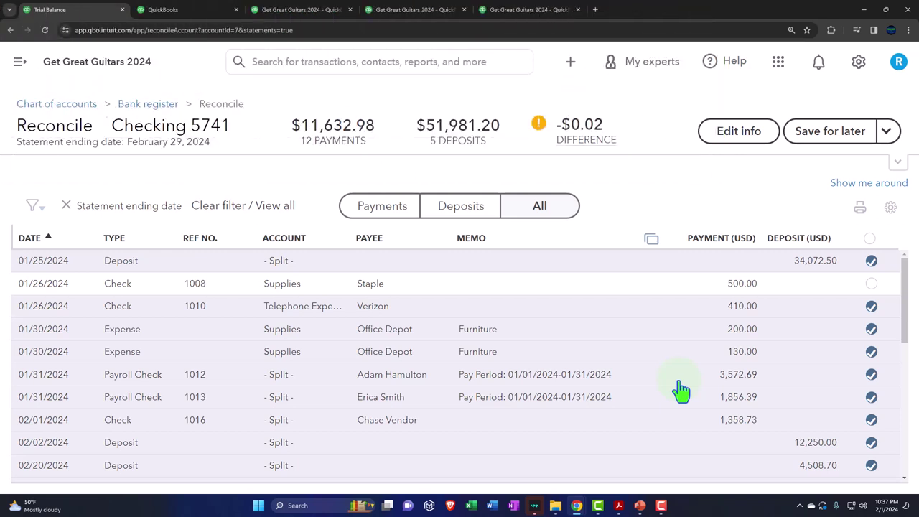
- Examine the full list of Checking 5741 transactions for cleared and uncleared payments and deposits through the statement ending date
click(856, 147)
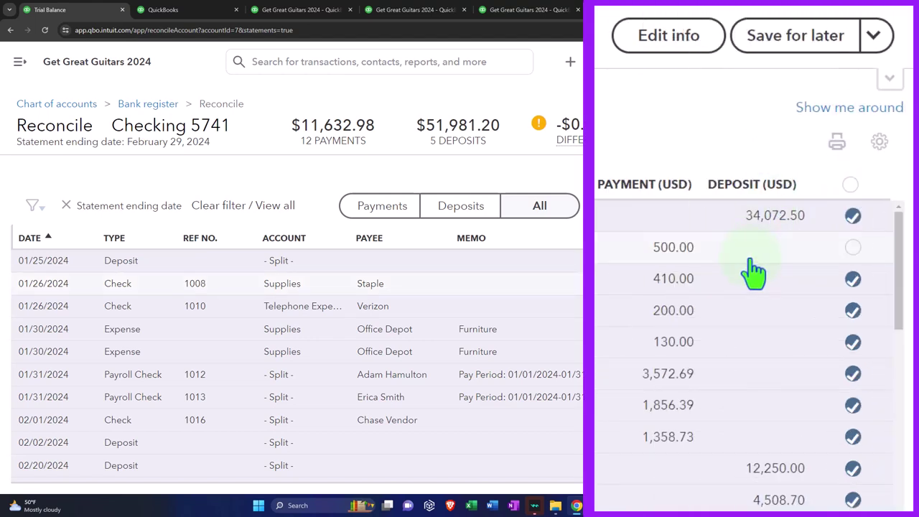
scroll(753, 273, down, 3)
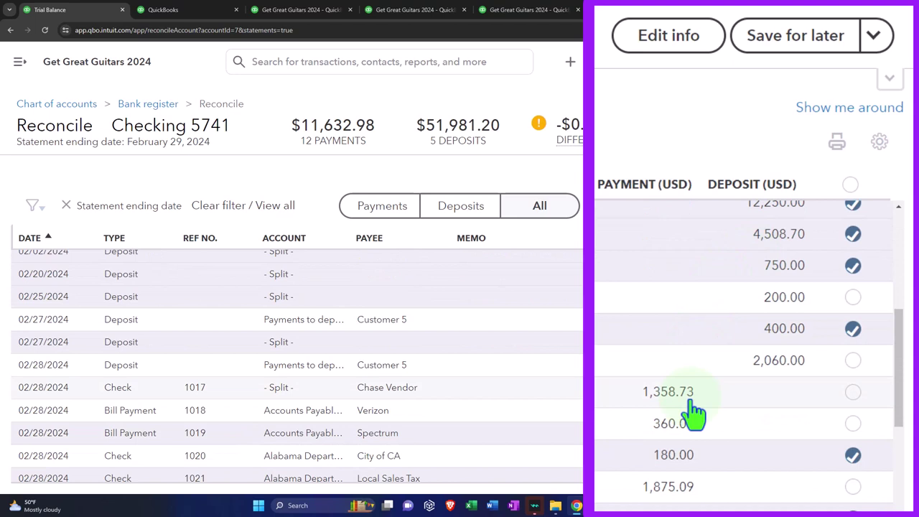
scroll(692, 413, down, 1)
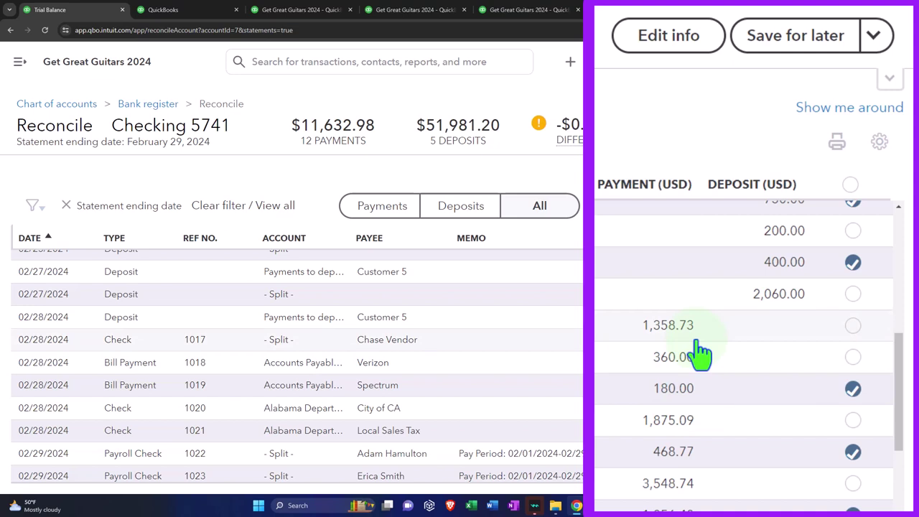
scroll(747, 359, up, 5)
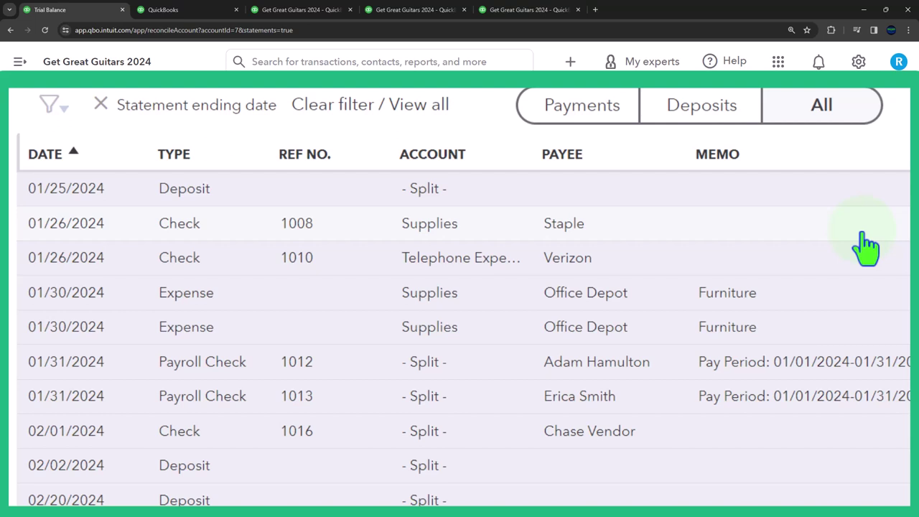
scroll(866, 246, down, 3)
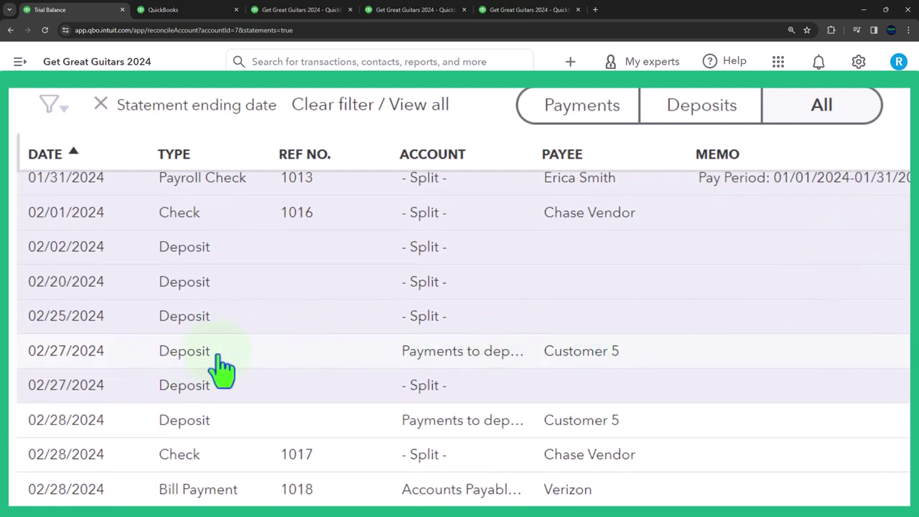
scroll(222, 367, down, 1)
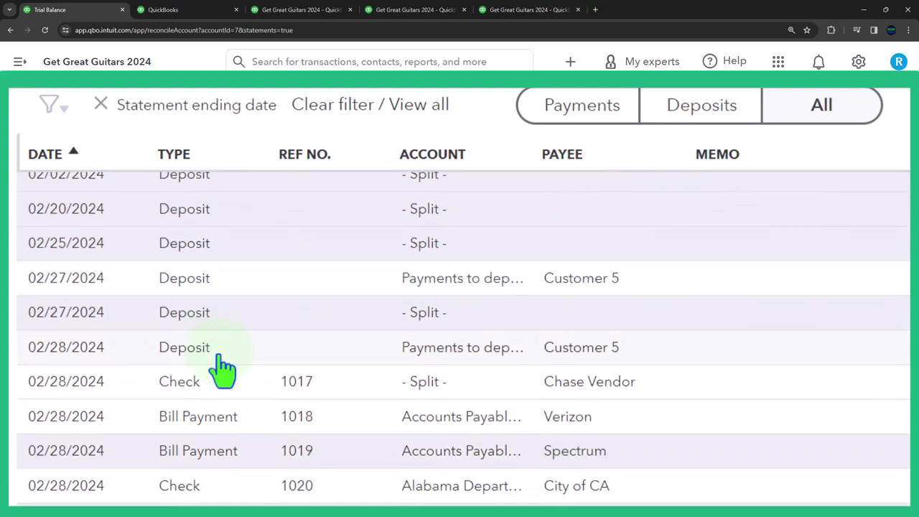
scroll(222, 368, down, 4)
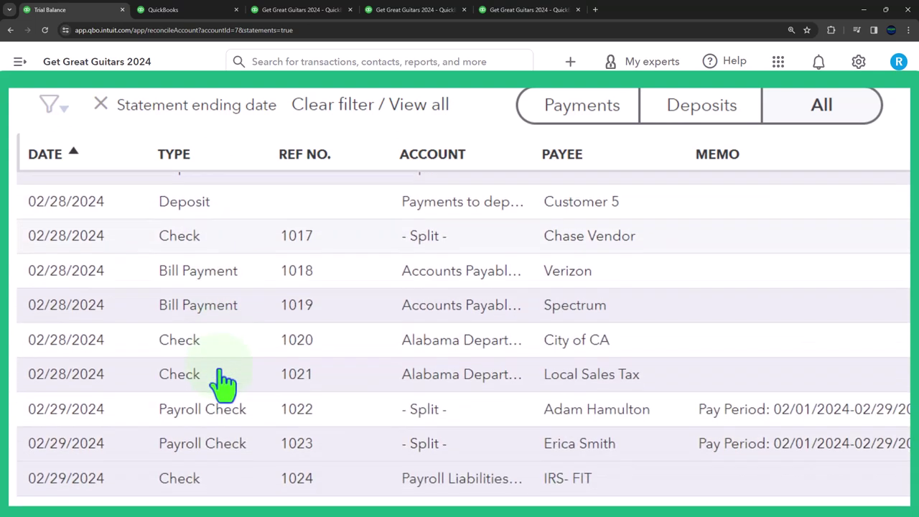
scroll(223, 370, down, 1)
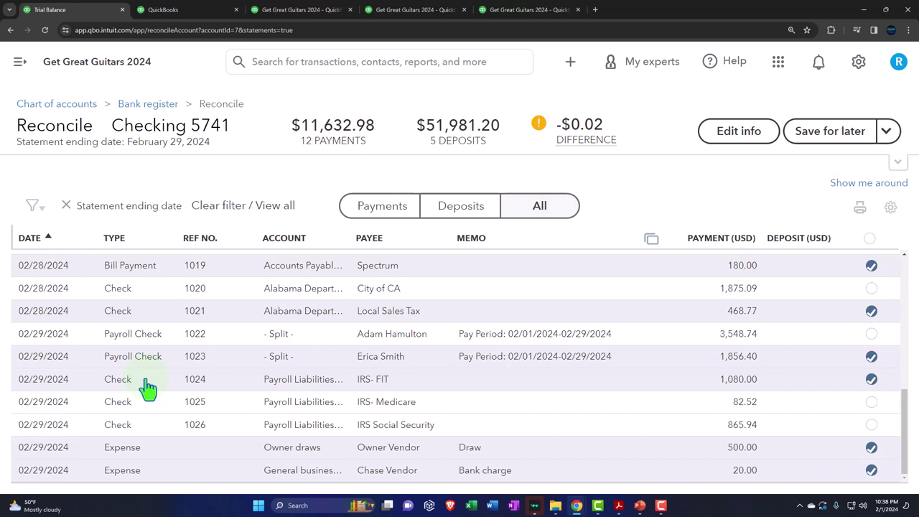
- Finish the February reconciliation despite the difference by adding an adjustment dated 02/29/2024
click(887, 134)
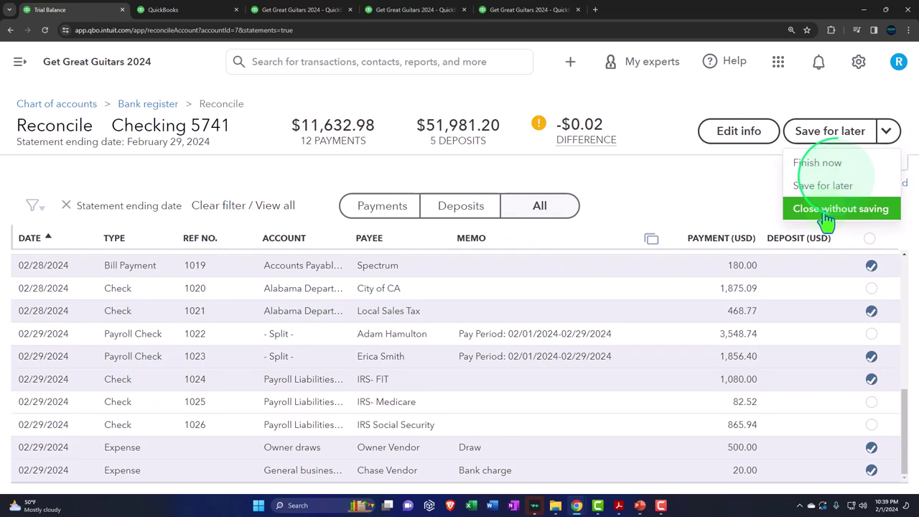
click(811, 178)
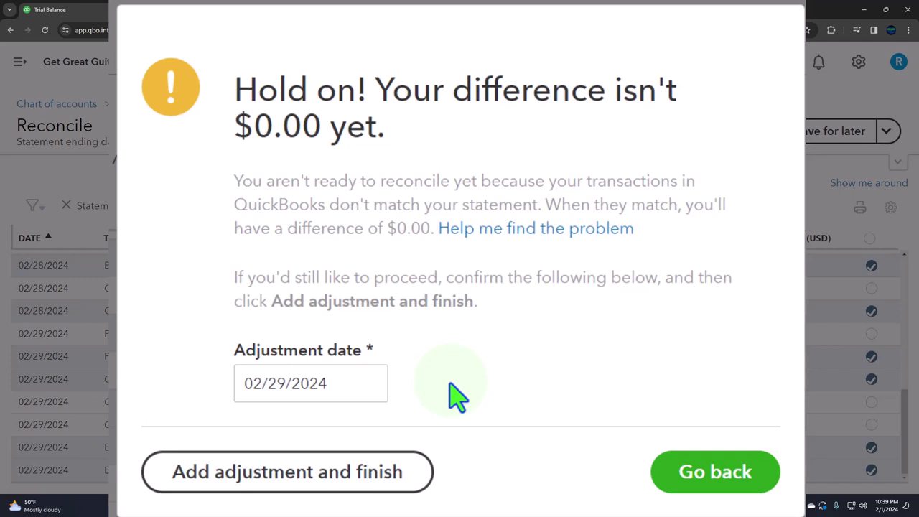
click(412, 479)
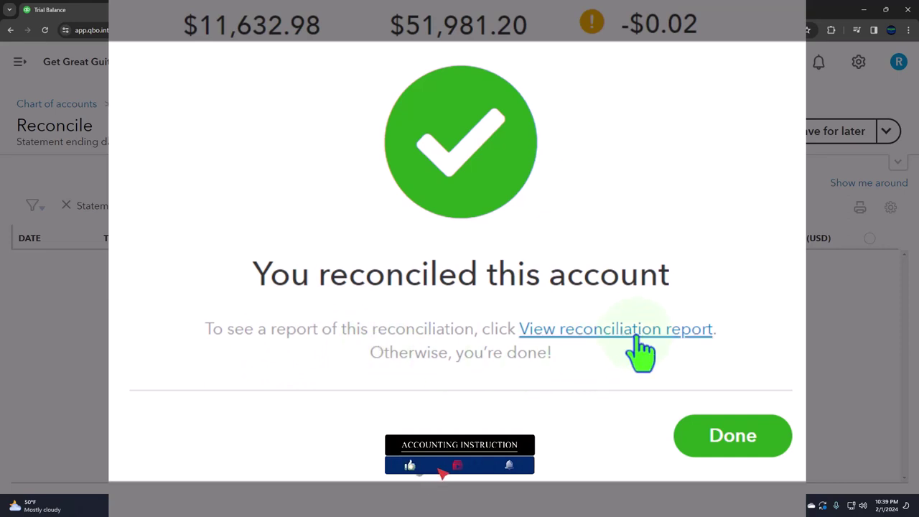
- Open the reconciliation report for Checking 5741 ending 02/29/2024 and review its summary
click(636, 341)
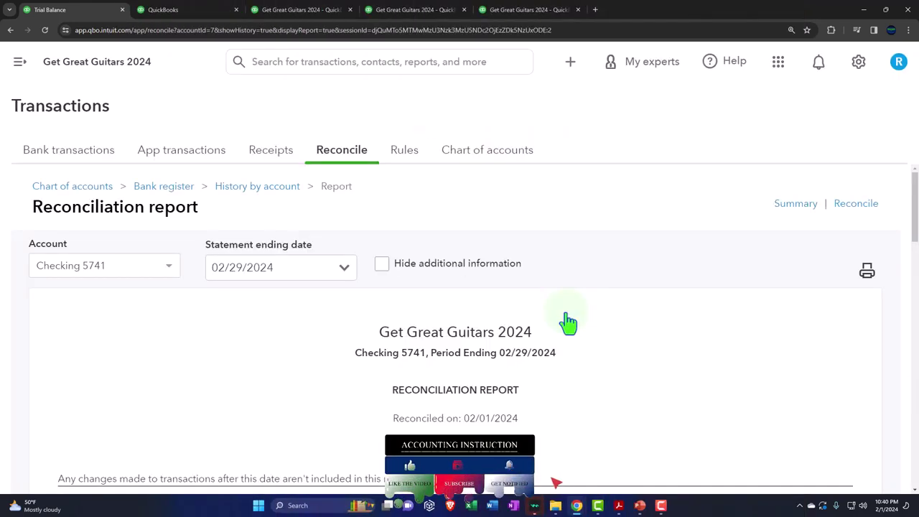
scroll(569, 319, down, 1)
scroll(569, 319, down, 4)
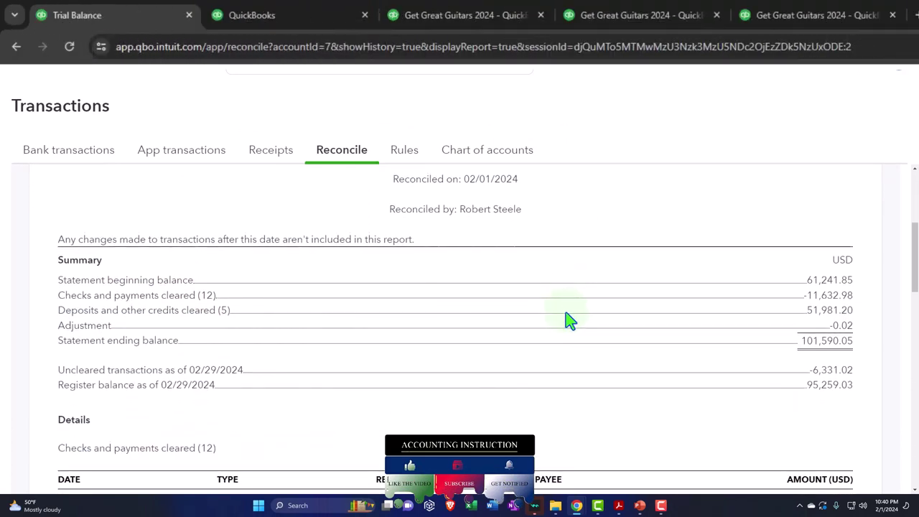
click(305, 15)
click(144, 26)
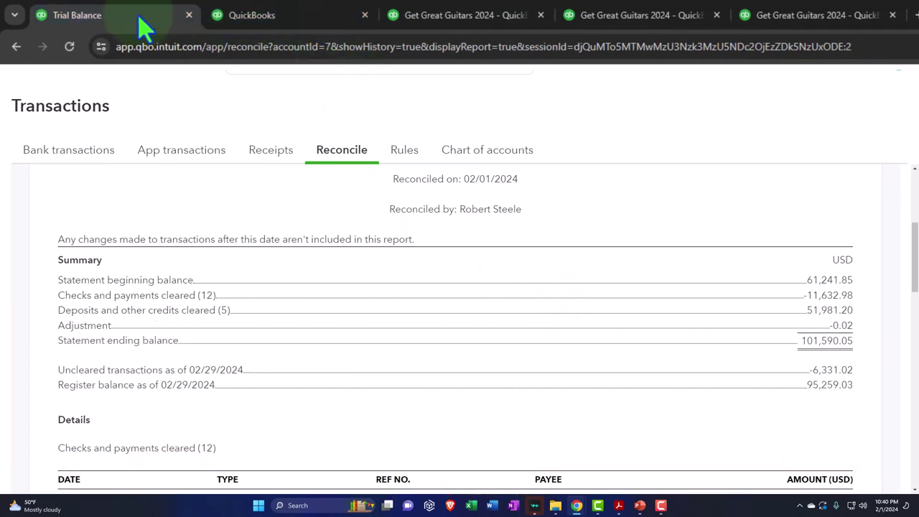
- Check the February checking balance on the balance sheet and the Reconciliation Discrepancies line under Other Expenses on the Profit and Loss
click(436, 27)
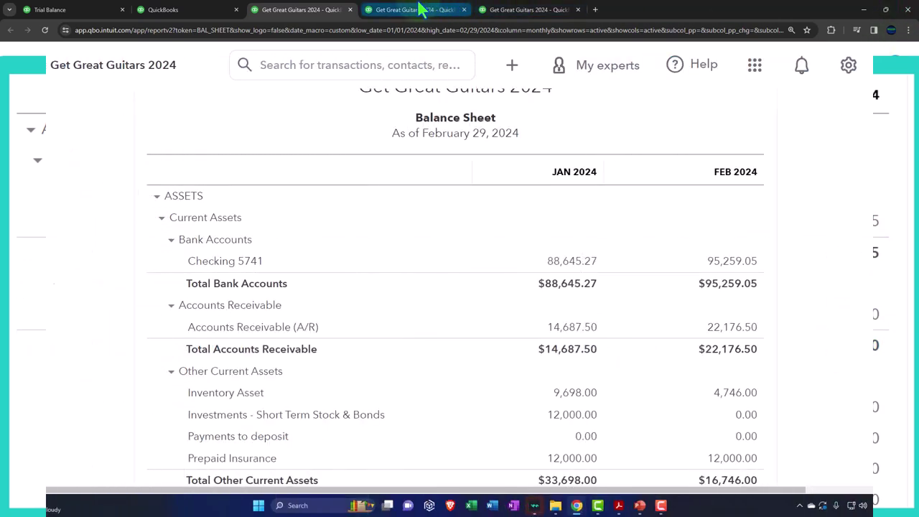
click(420, 10)
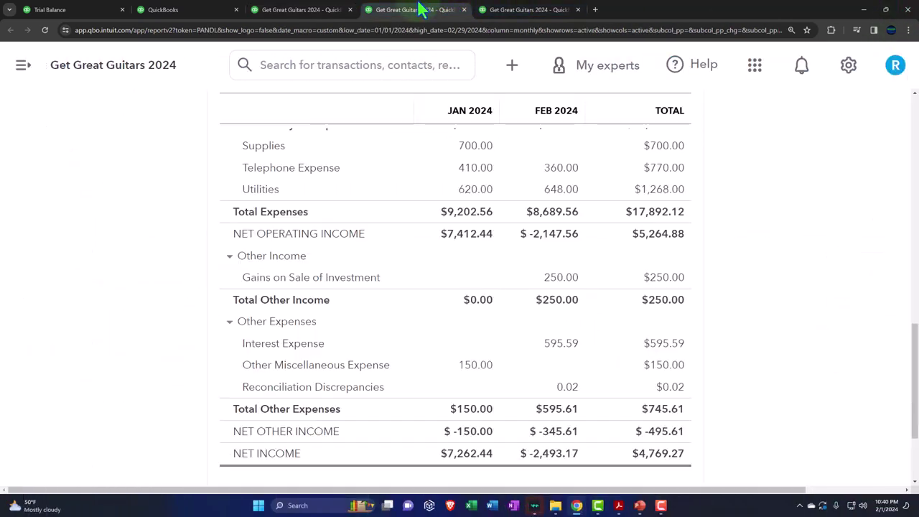
scroll(362, 237, up, 5)
scroll(362, 251, up, 5)
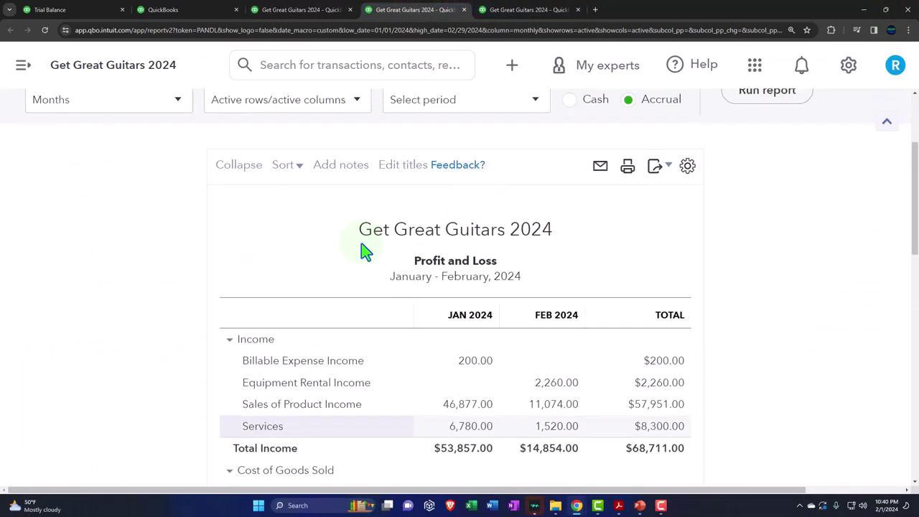
scroll(180, 339, down, 1)
scroll(180, 339, down, 5)
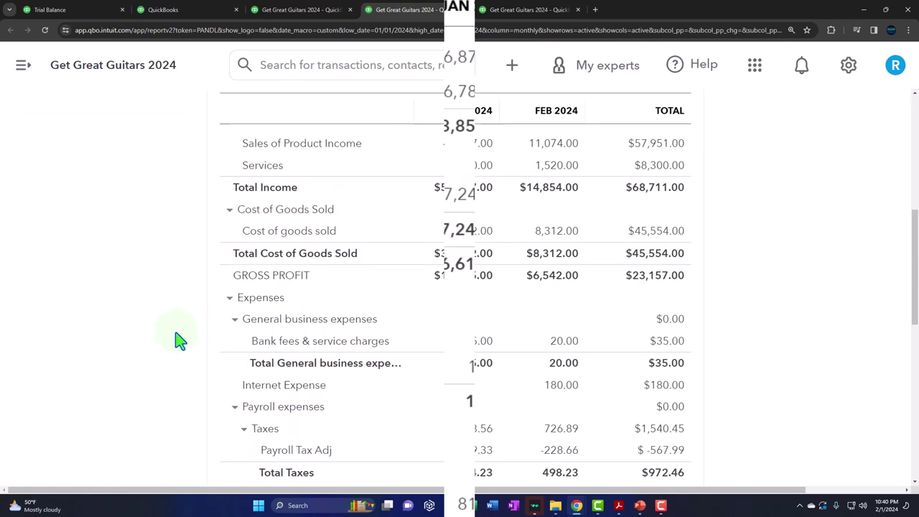
scroll(452, 287, down, 3)
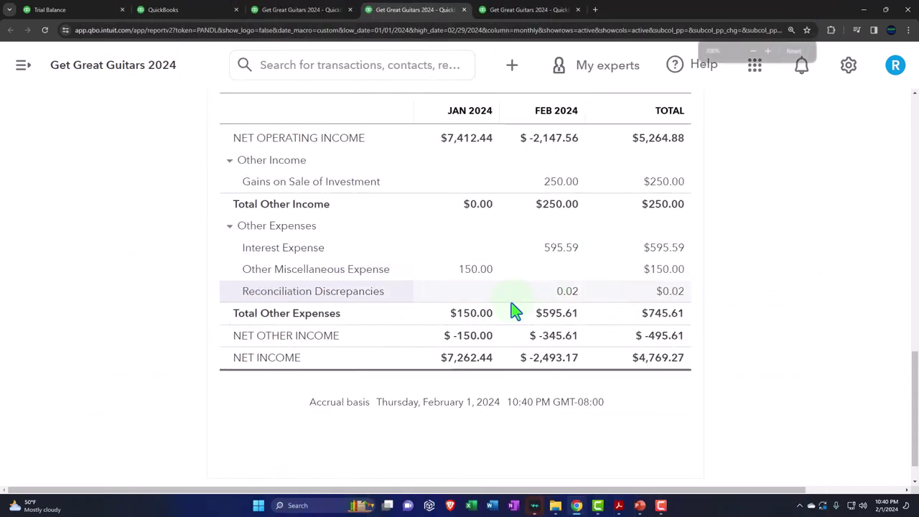
key(ctrl+plus)
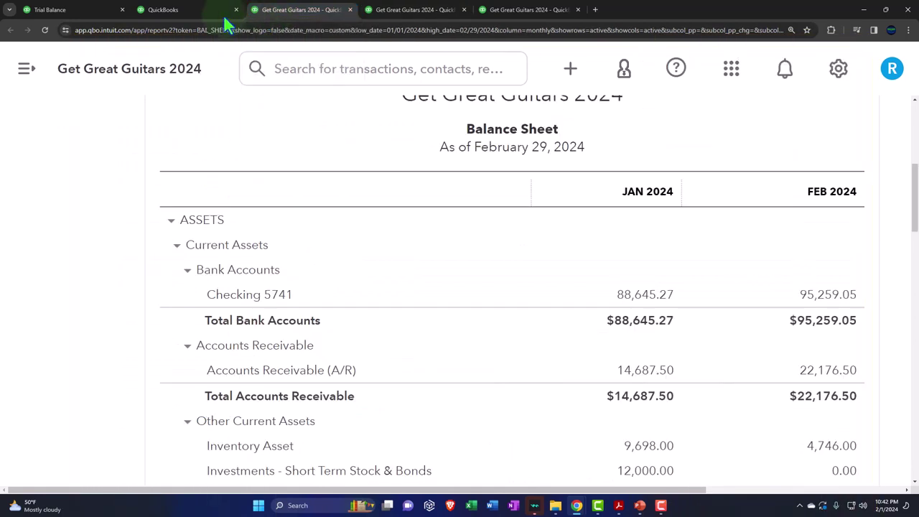
- Compare the reconciliation report's summary with the balances and totals in Bank Stmt Feb.pdf, and return to the report
click(77, 12)
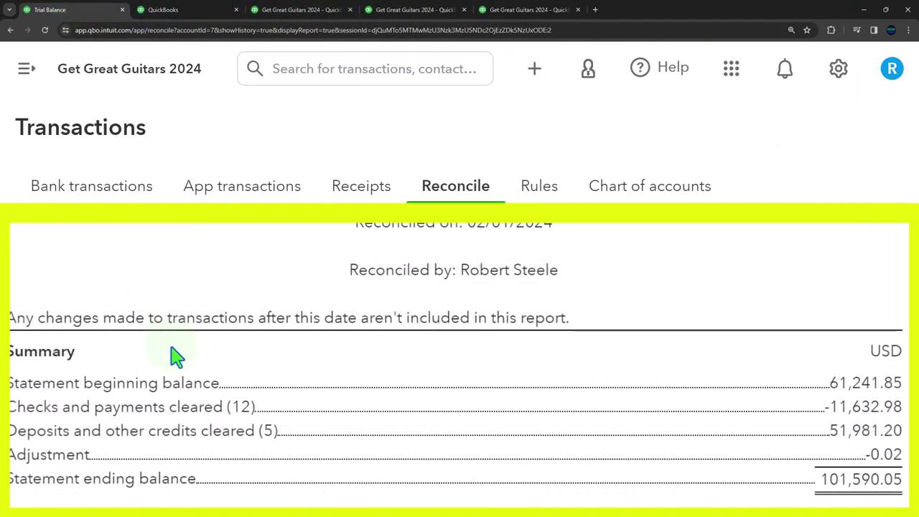
scroll(178, 357, down, 1)
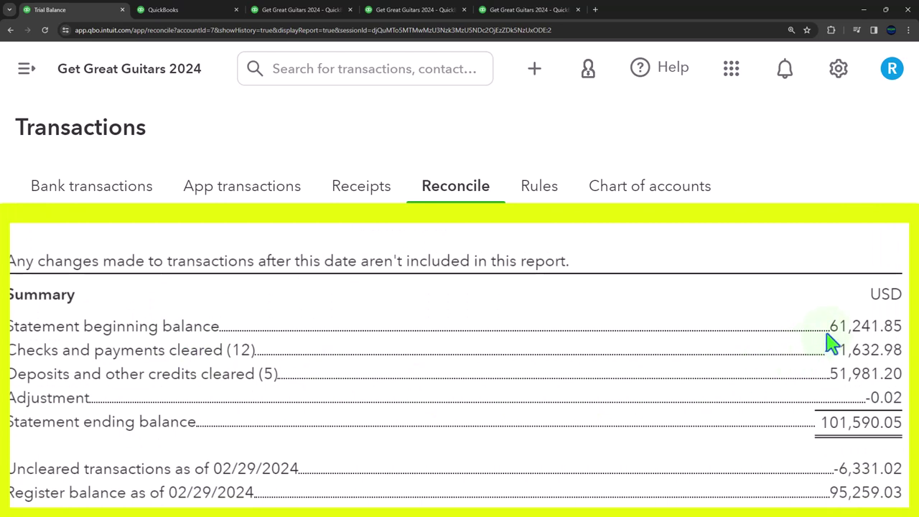
mouse_move(598, 488)
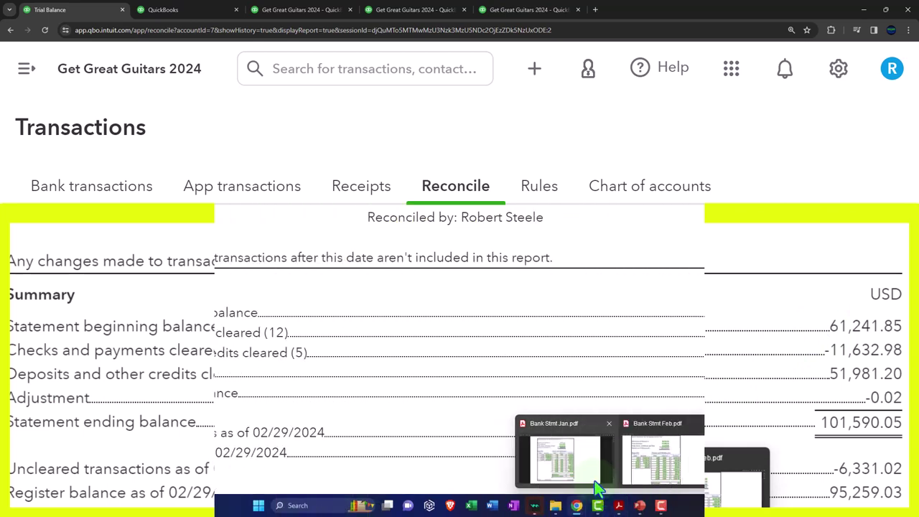
click(656, 459)
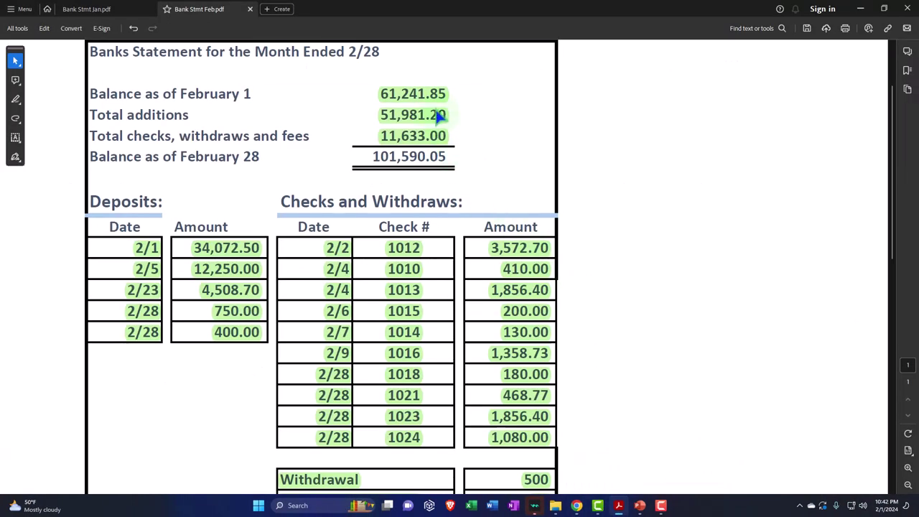
click(441, 142)
click(857, 8)
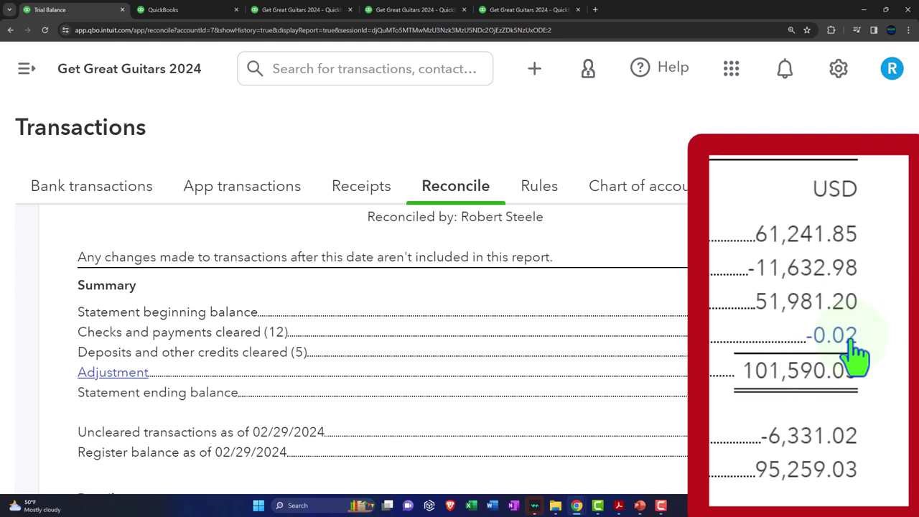
- Examine the adjustment, statement ending balance, uncleared transactions and register balance as of 02/29/2024 in the report's summary
scroll(859, 362, down, 1)
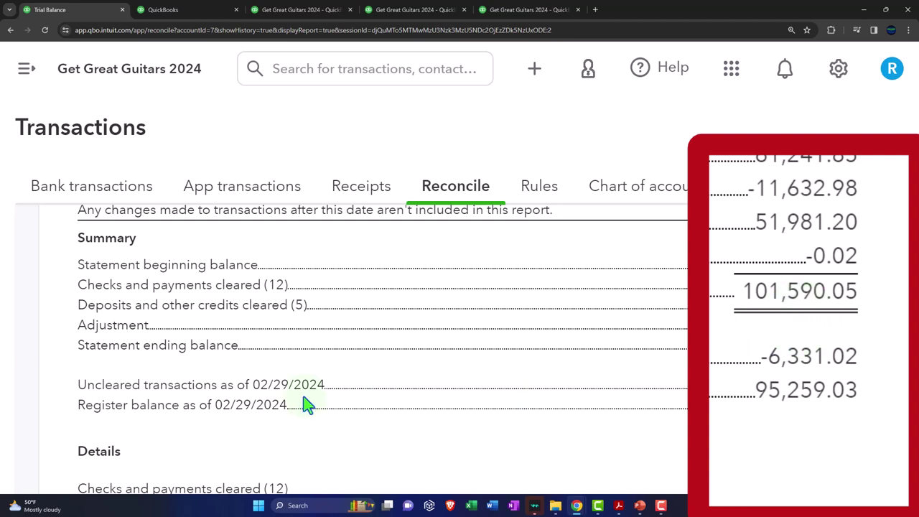
scroll(304, 404, down, 1)
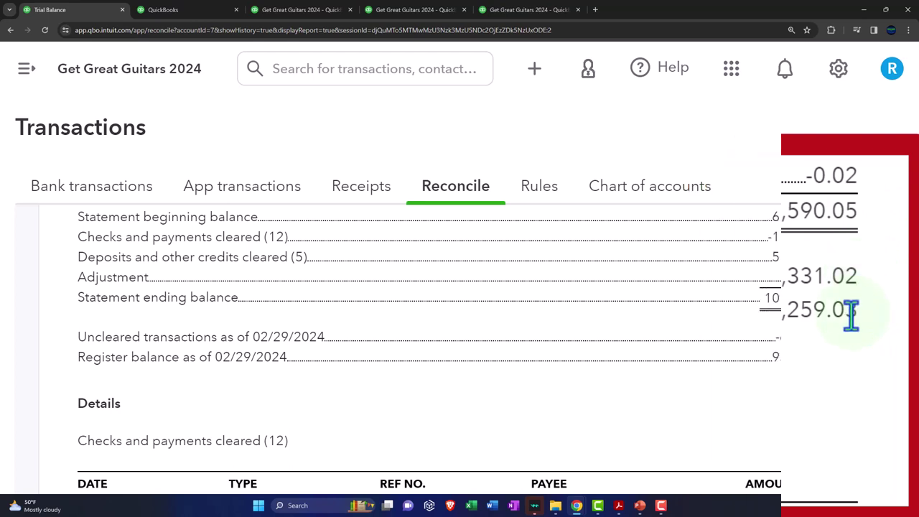
scroll(828, 361, down, 1)
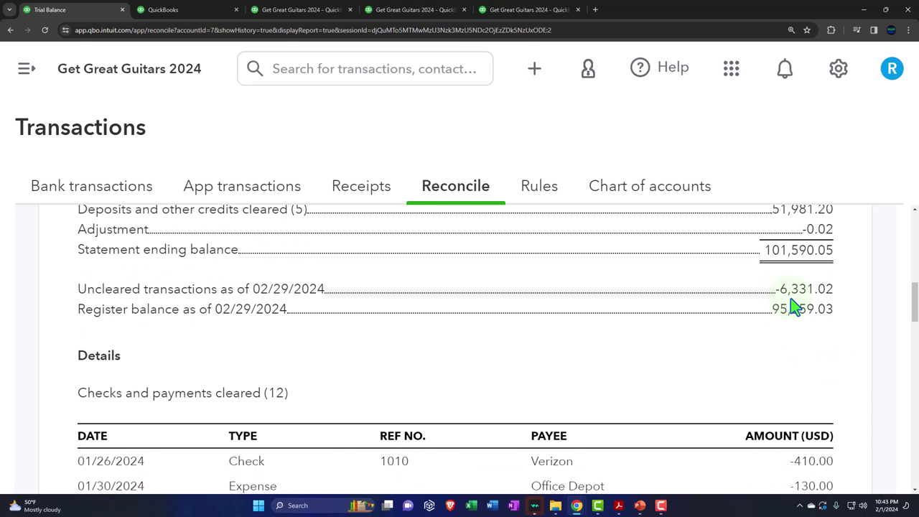
click(789, 306)
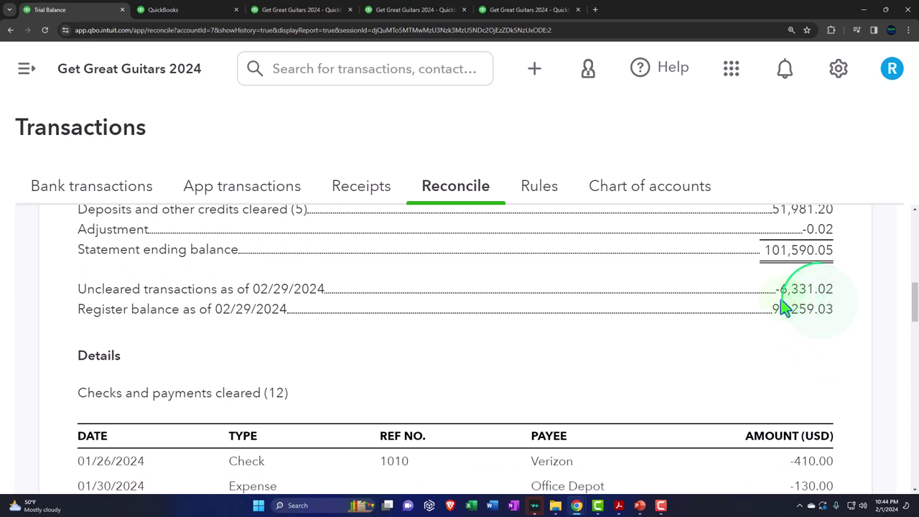
- Compare the report's cleared checks, payments and deposits with the entries in Bank Stmt Feb.pdf, and return to the report
scroll(66, 310, down, 3)
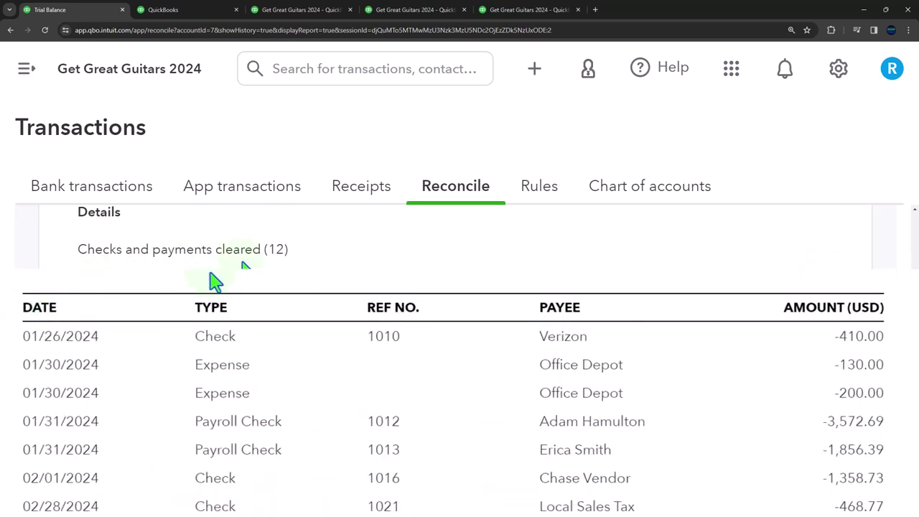
mouse_move(618, 505)
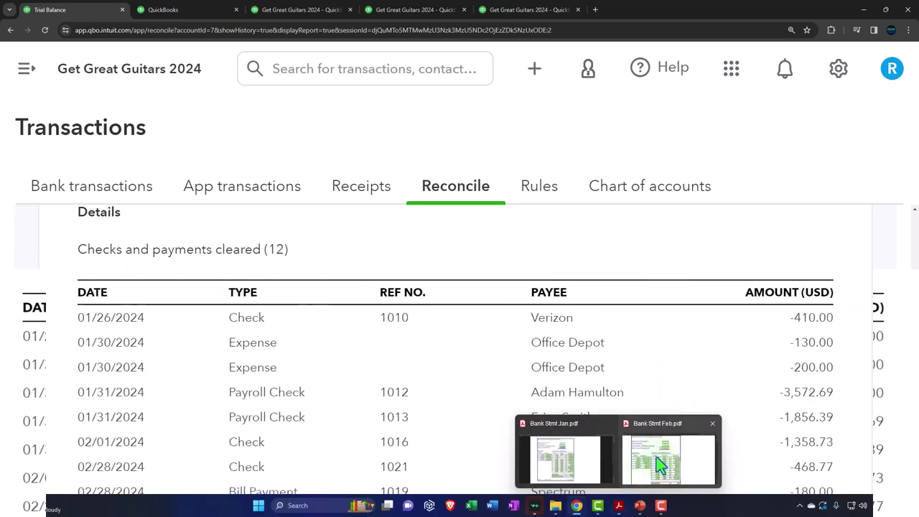
click(639, 439)
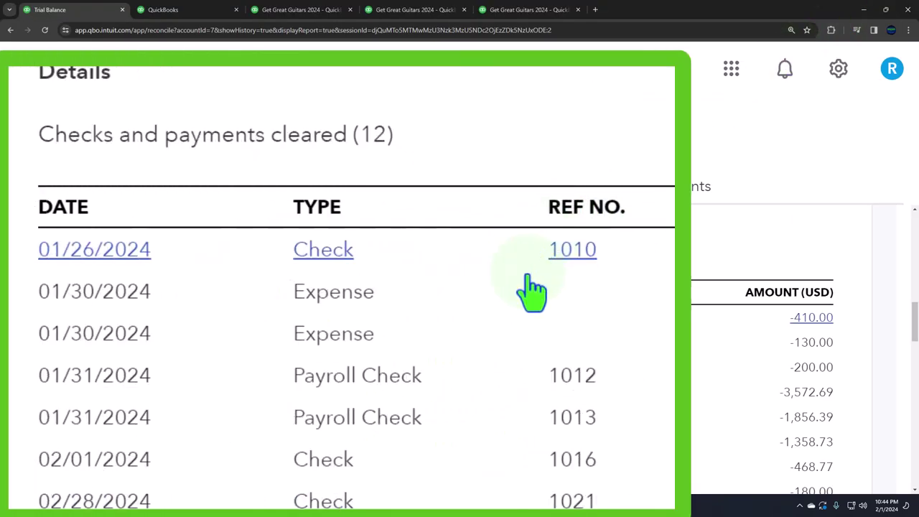
scroll(294, 384, down, 1)
scroll(294, 384, down, 5)
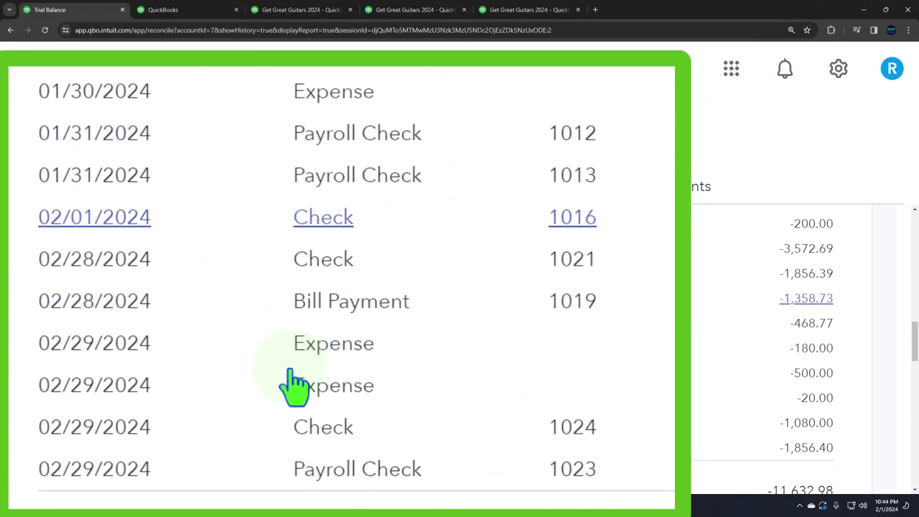
scroll(128, 291, down, 3)
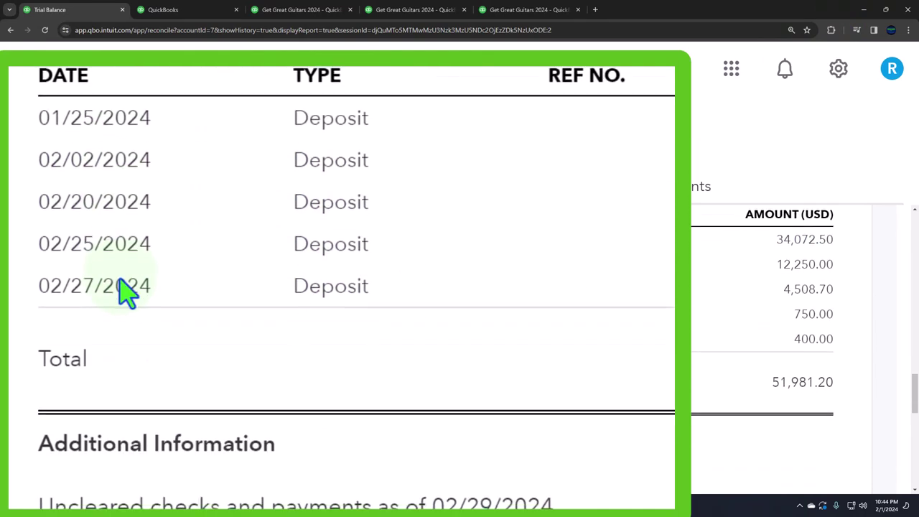
scroll(123, 297, up, 2)
mouse_move(623, 507)
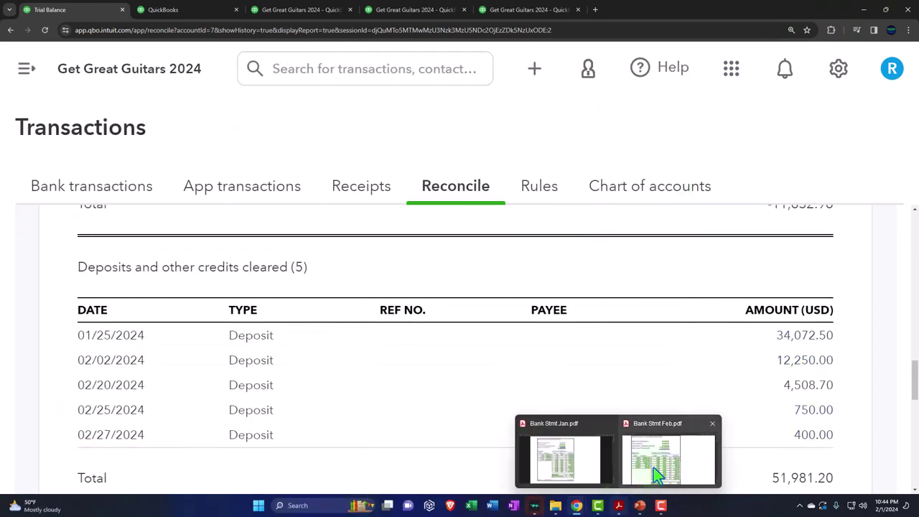
click(653, 467)
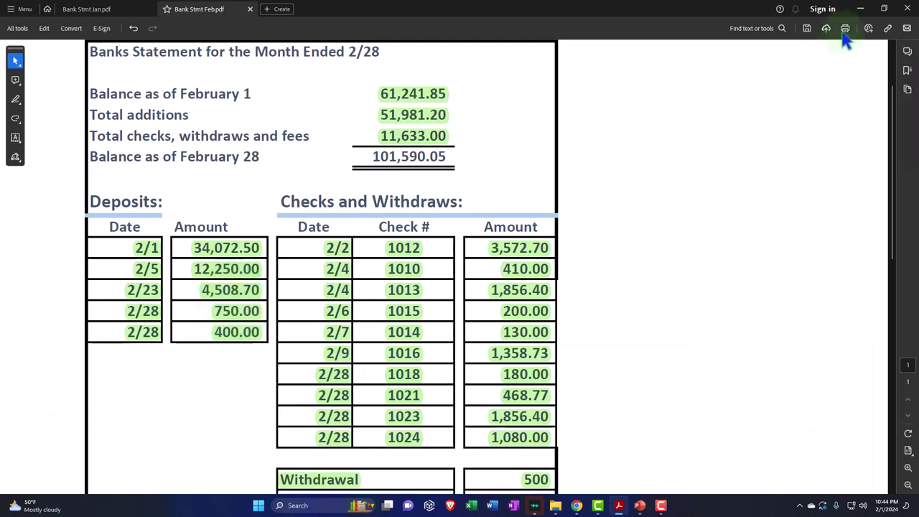
click(860, 9)
- Examine the report's uncleared checks and payments and its uncleared deposits and other credits as of 02/29/2024
scroll(499, 329, down, 4)
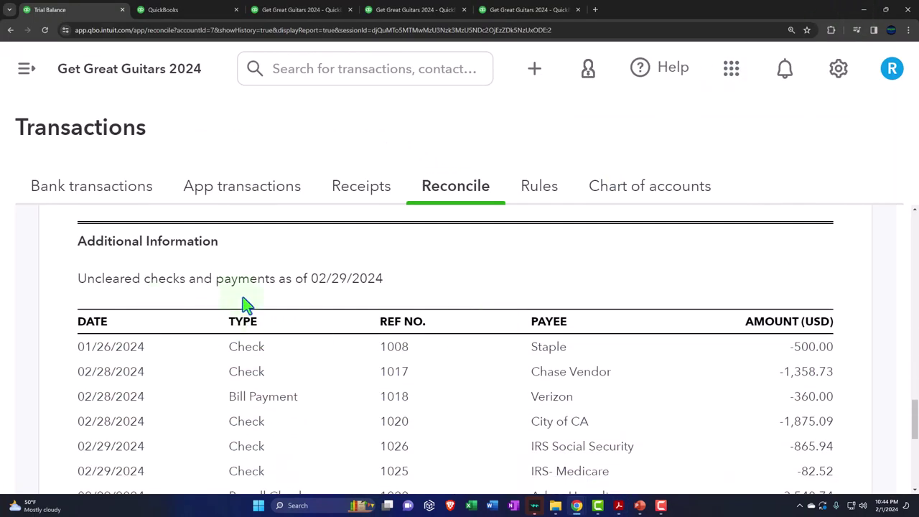
scroll(244, 304, down, 1)
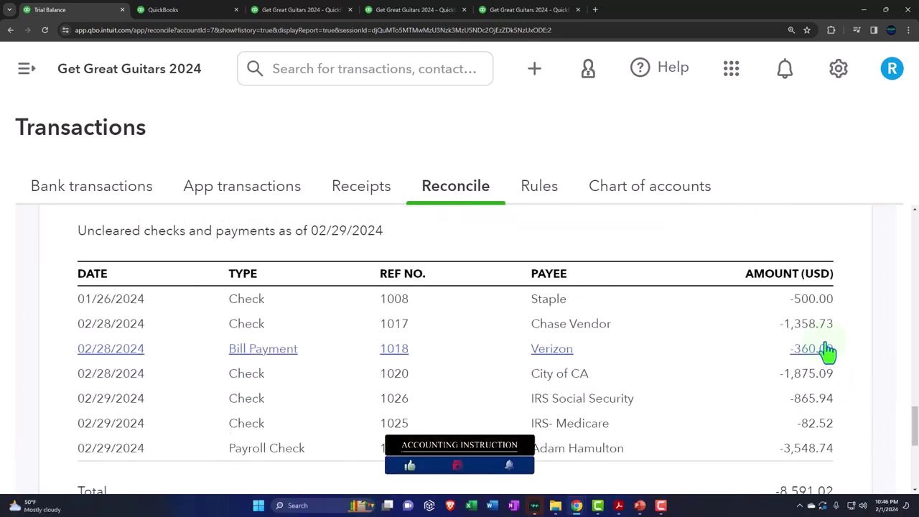
scroll(839, 307, down, 2)
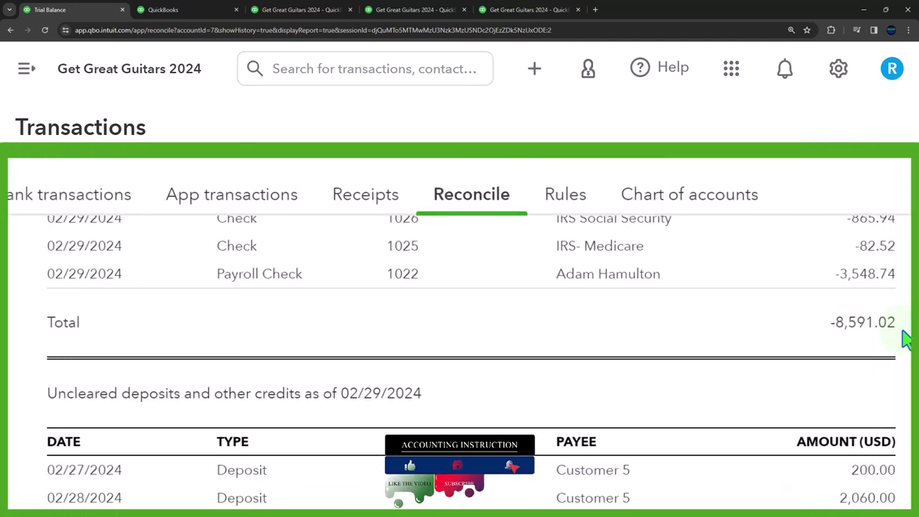
scroll(904, 339, down, 1)
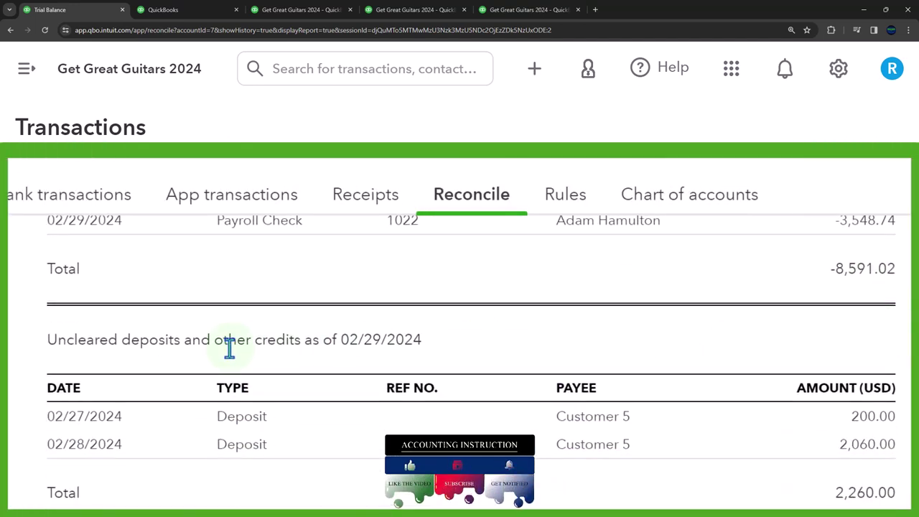
- Open the calculator and subtract the uncleared deposits of 2260 from the uncleared checks and payments of 8591.02
key(super)
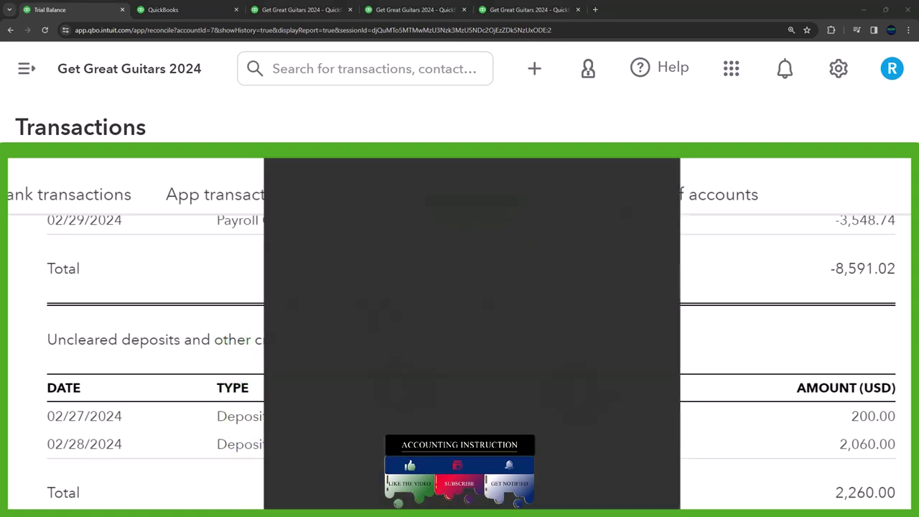
click(305, 267)
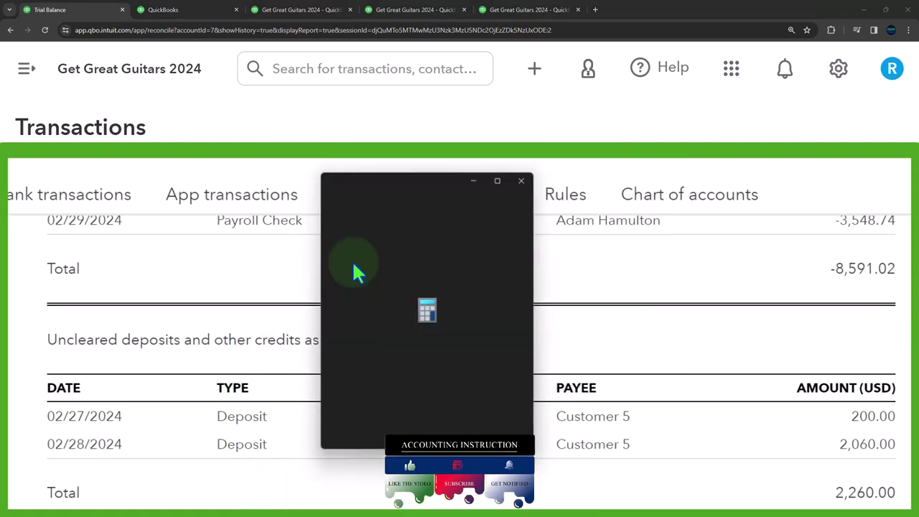
click(402, 198)
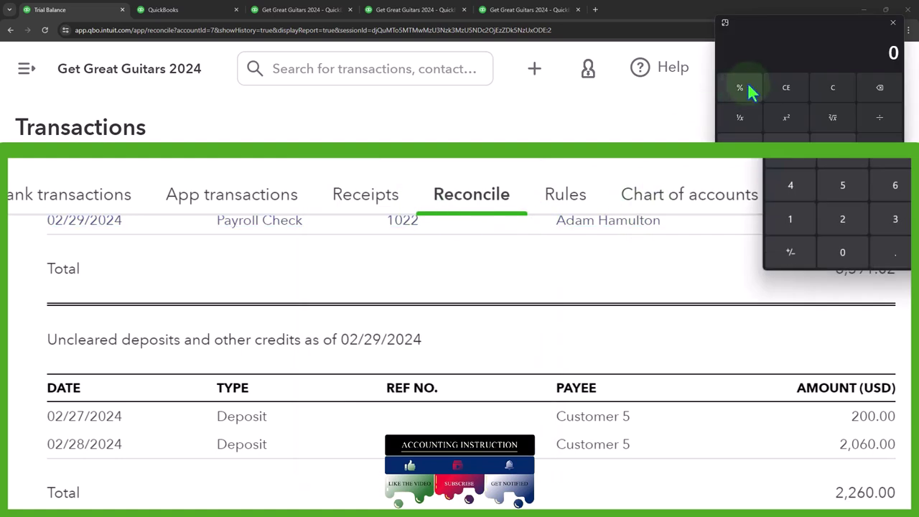
drag(794, 29, 526, 111)
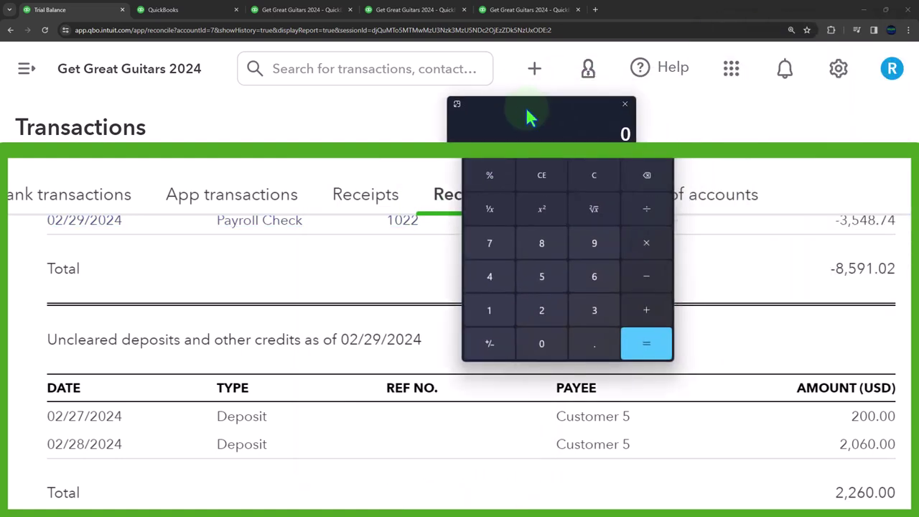
text(8591.02-2260)
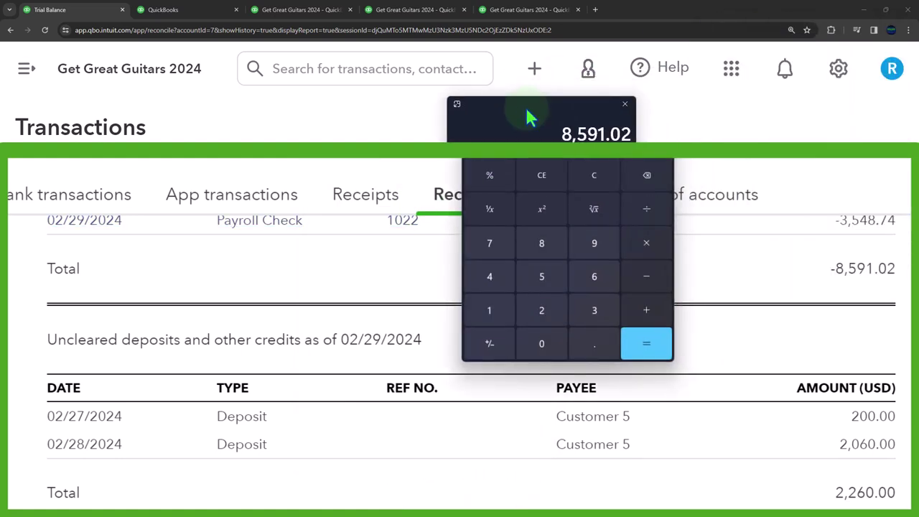
key(Return)
drag(524, 105, 806, 204)
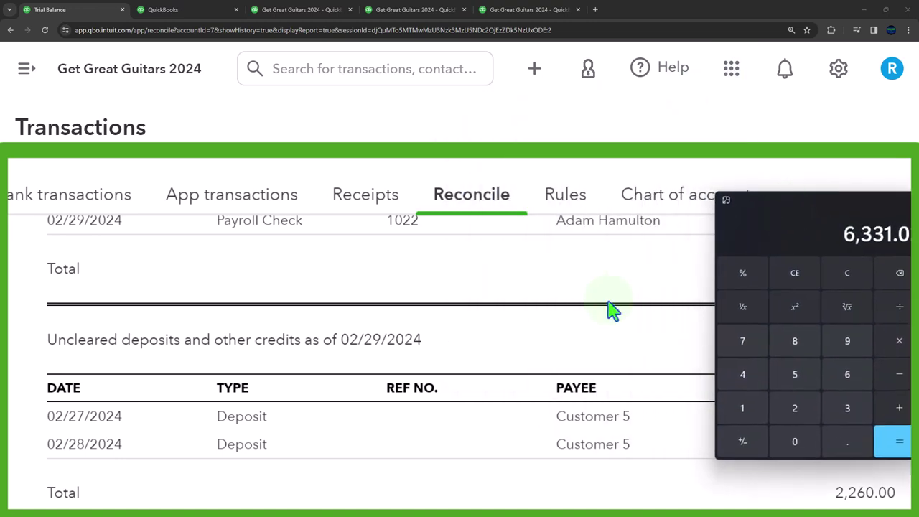
- Compare the calculator's result with the uncleared transactions as of 02/29/2024 in the report's summary, and close the calculator
scroll(609, 308, up, 15)
scroll(610, 310, up, 12)
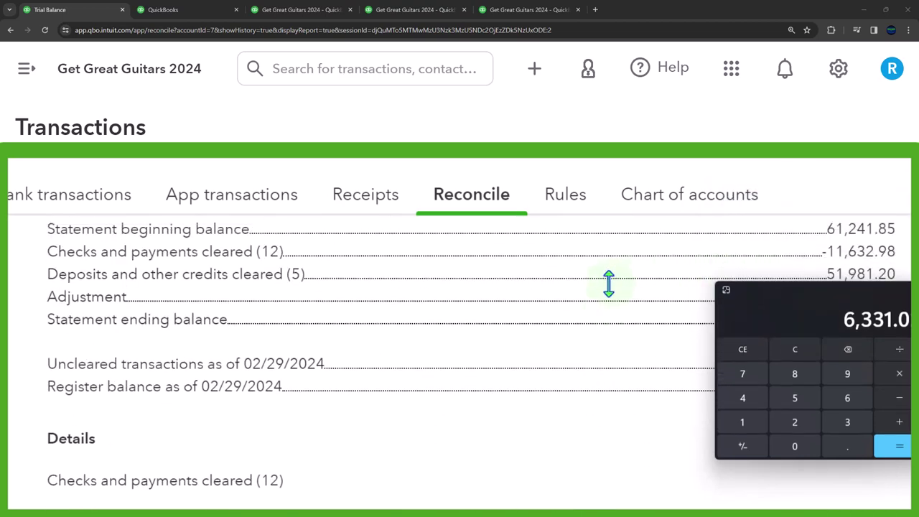
drag(806, 257, 564, 299)
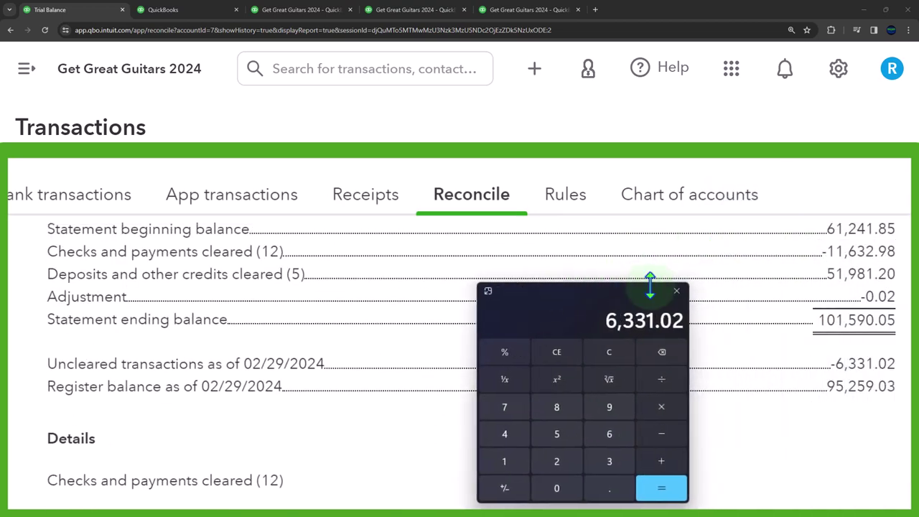
scroll(797, 316, up, 2)
scroll(807, 329, down, 2)
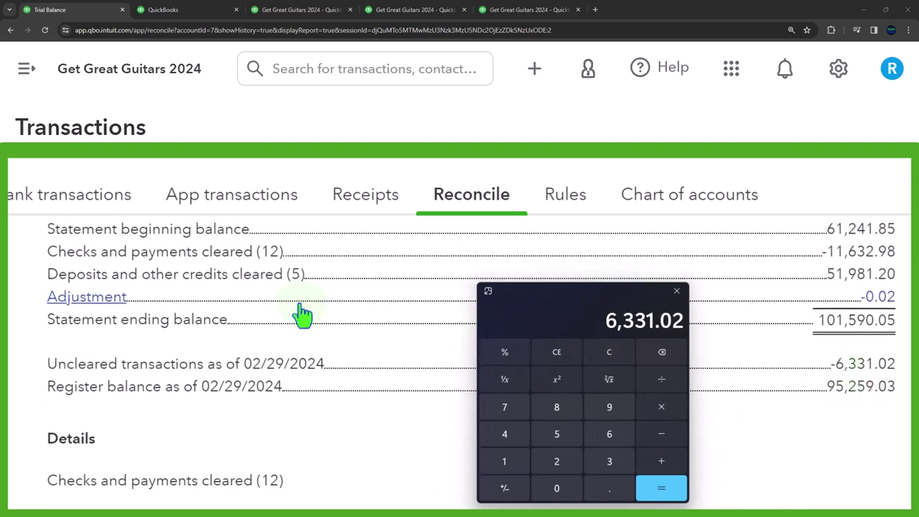
scroll(301, 312, down, 4)
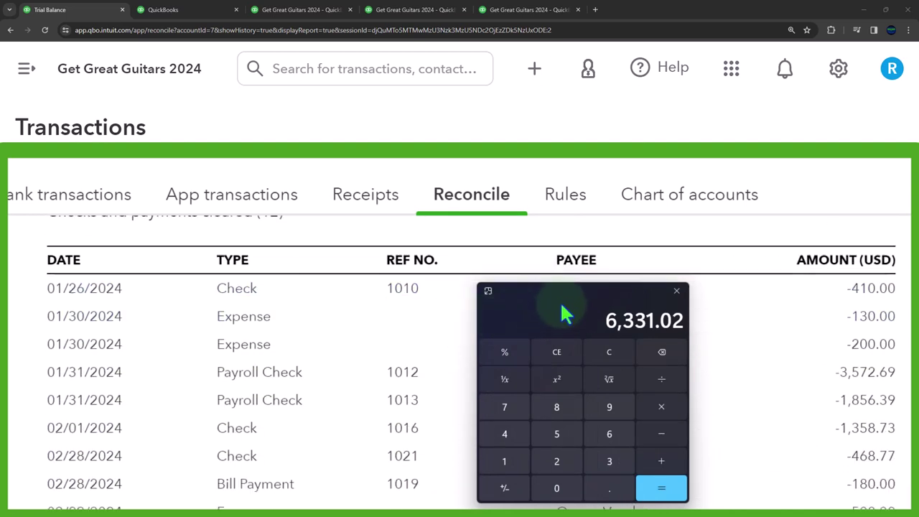
click(677, 291)
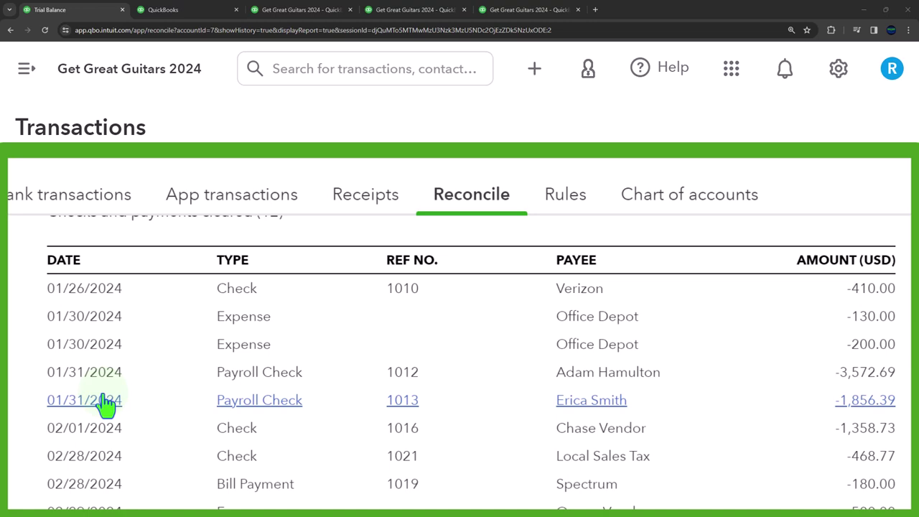
- Compare the uncleared checks and payments as of 01/31/2024 in the January reconciliation report with the February report's cleared checks and payments
click(164, 9)
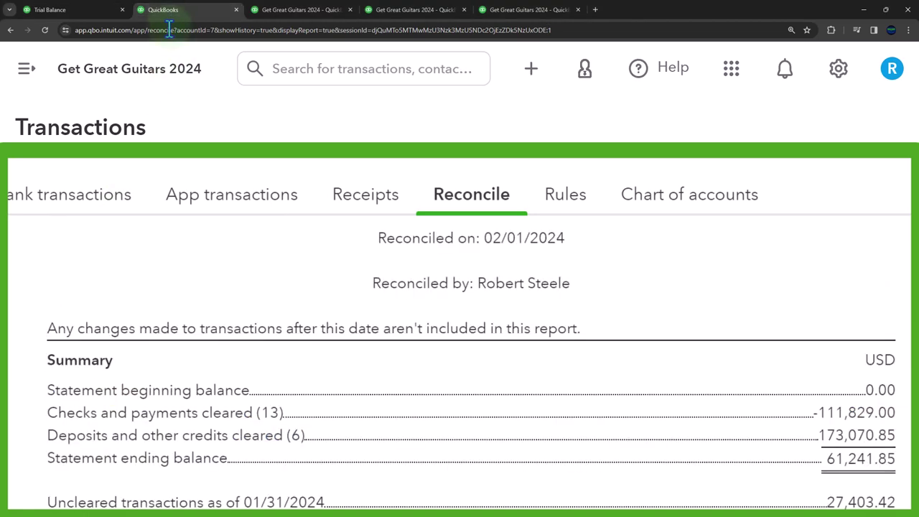
scroll(186, 352, down, 2)
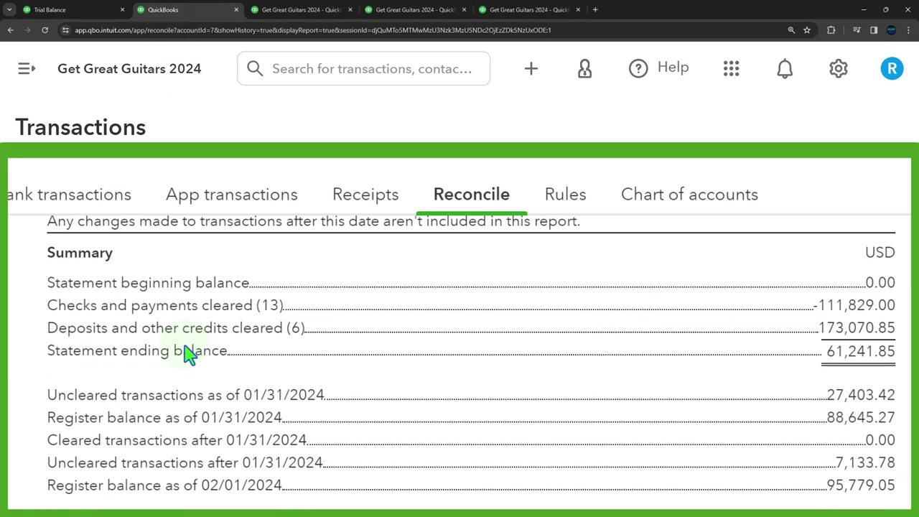
scroll(185, 352, down, 5)
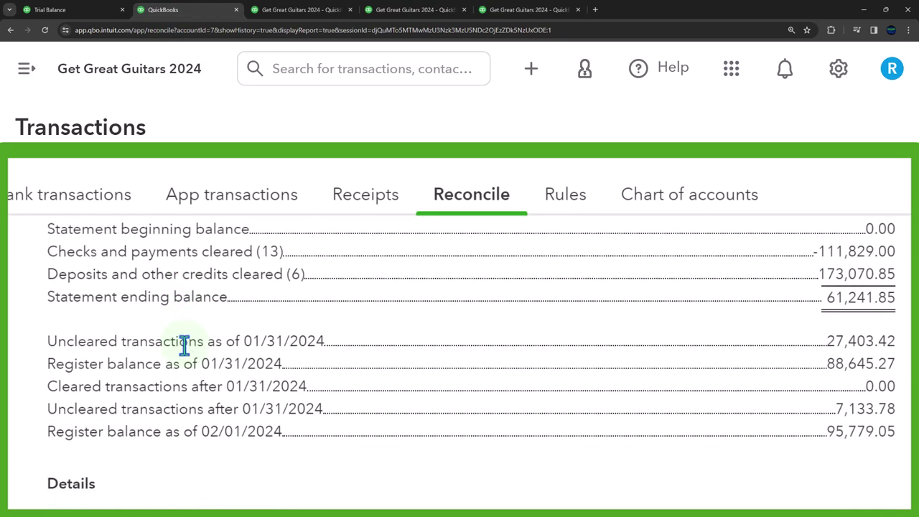
scroll(185, 352, down, 10)
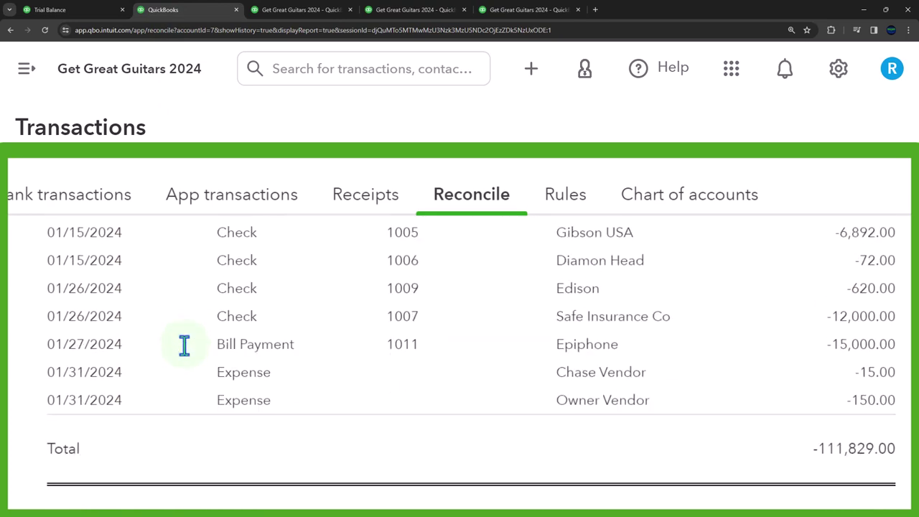
scroll(186, 354, down, 3)
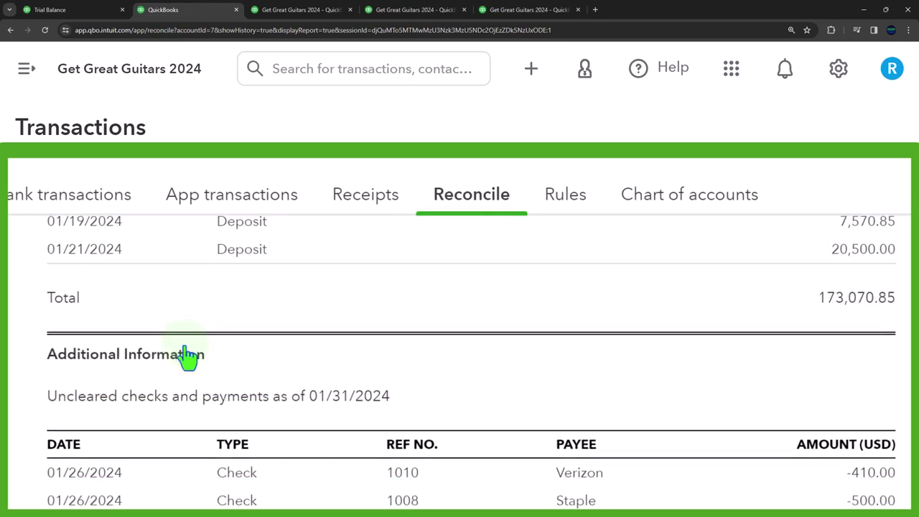
scroll(144, 336, down, 1)
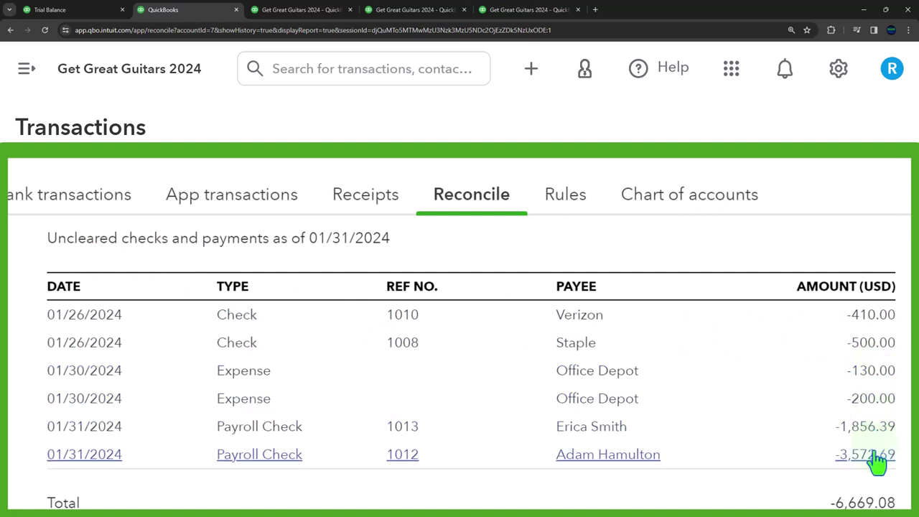
click(63, 10)
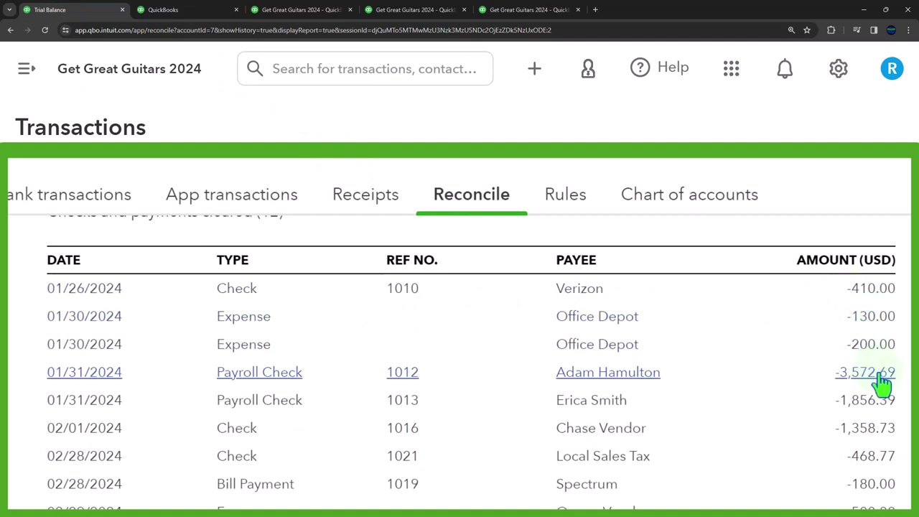
click(163, 10)
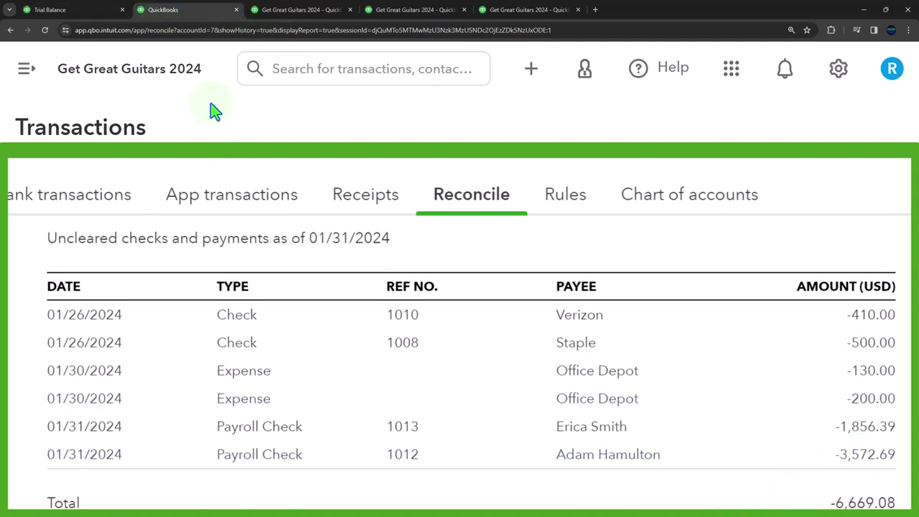
click(80, 11)
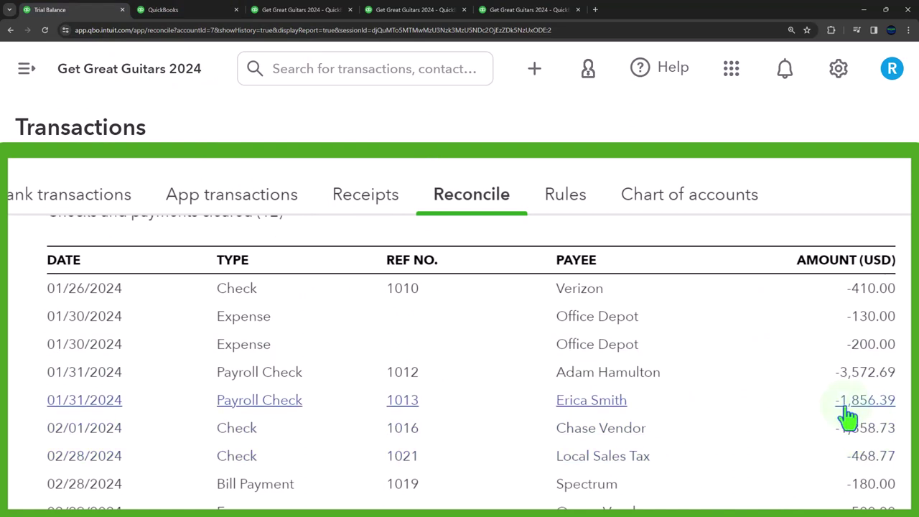
- Look up check 1008 to Staple among the uncleared checks and payments of both the February and January reconciliation reports
scroll(607, 417, down, 10)
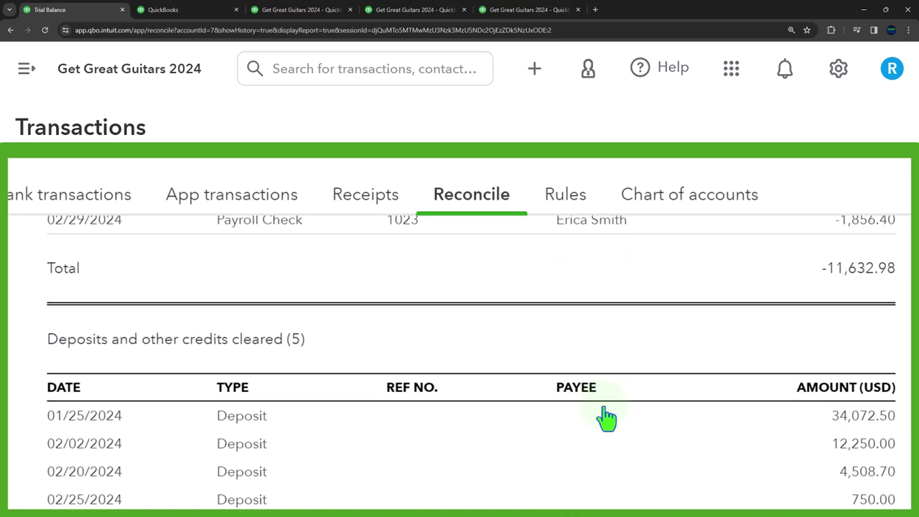
scroll(606, 417, down, 3)
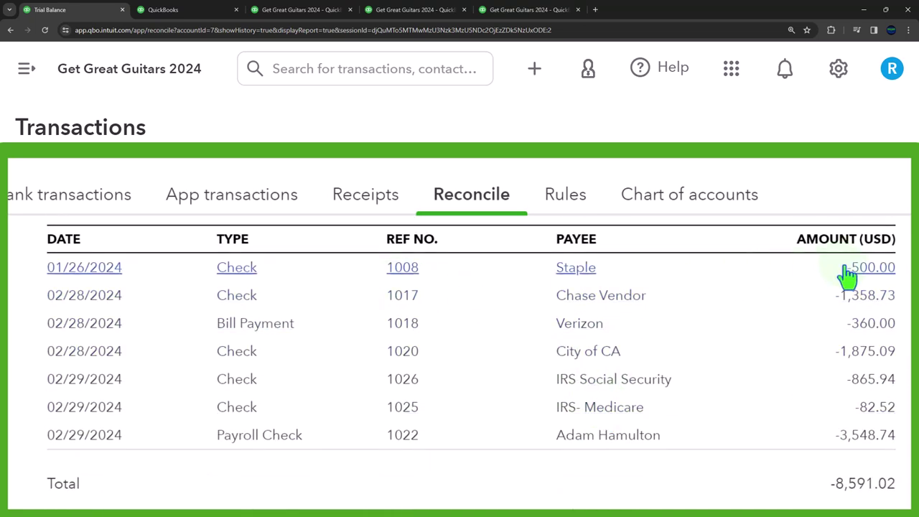
click(165, 11)
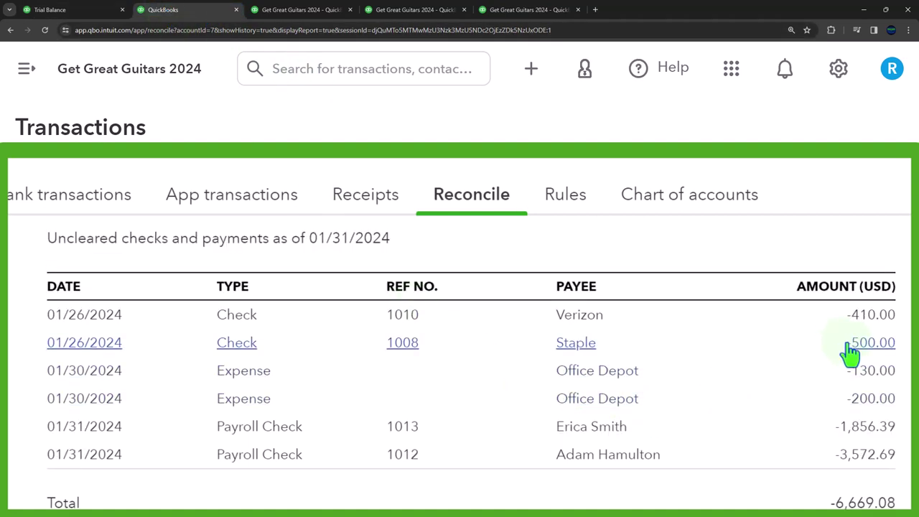
click(64, 9)
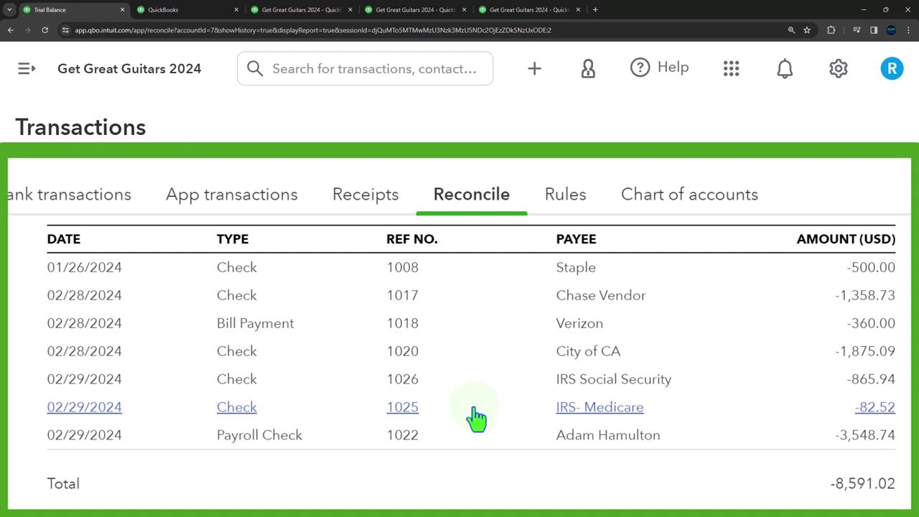
- Compare the February report's summary with Checking 5741 on the balance sheet and Reconciliation Discrepancies on the profit and loss, and return to the report
scroll(476, 416, up, 20)
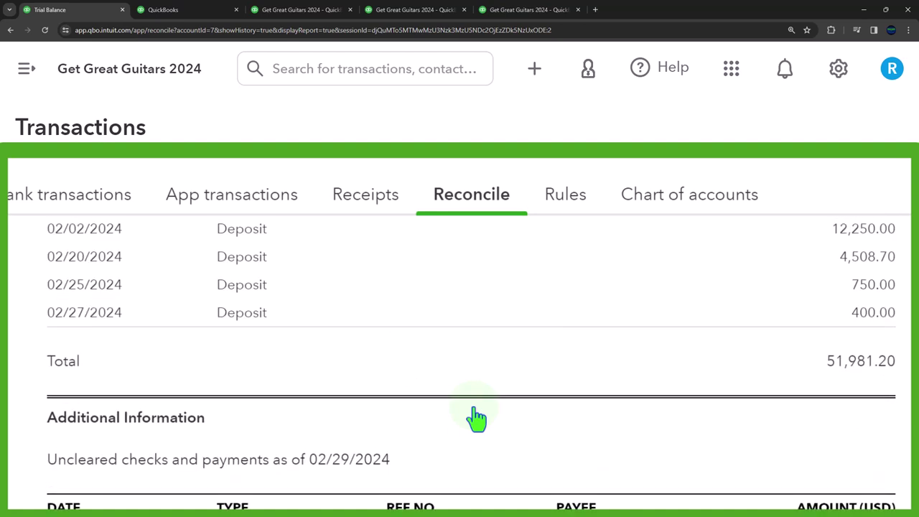
scroll(476, 417, down, 3)
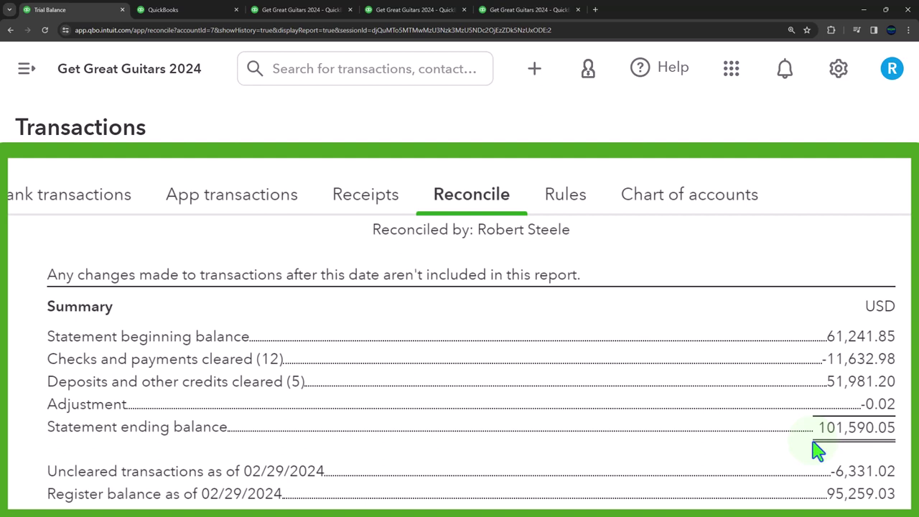
click(199, 15)
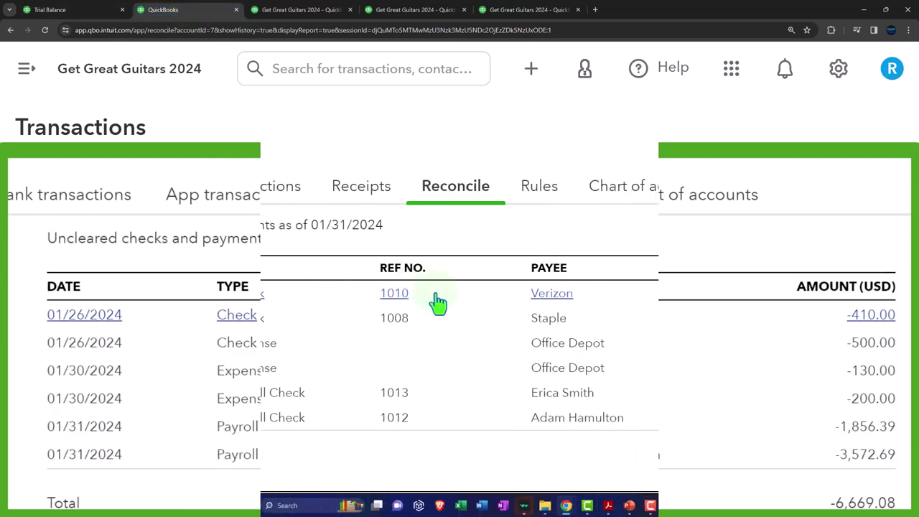
click(305, 10)
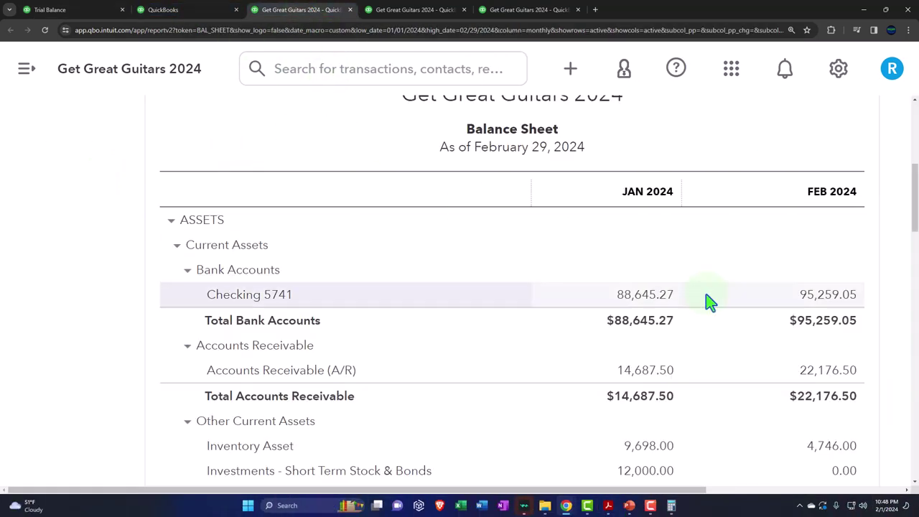
click(850, 300)
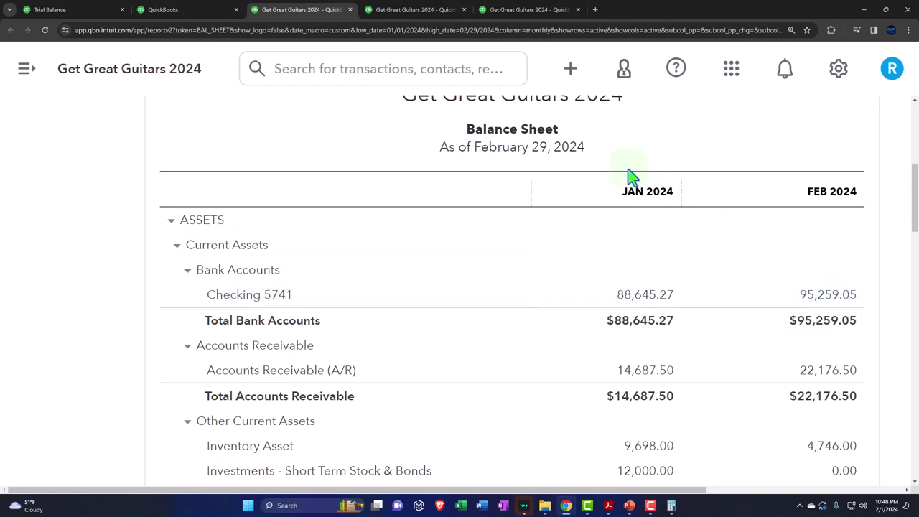
click(418, 13)
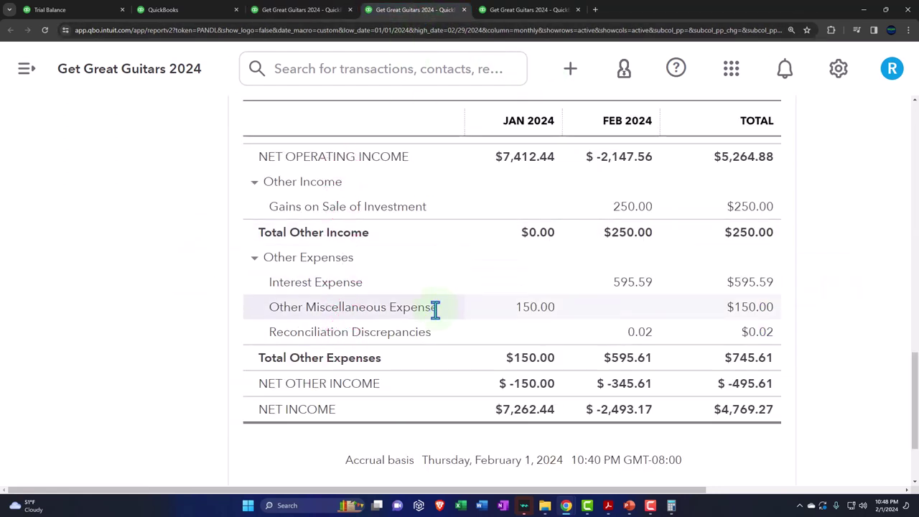
click(82, 13)
- Review the February reconciliation report's header, period settings and print option together with its summary and adjustment line
scroll(334, 375, up, 4)
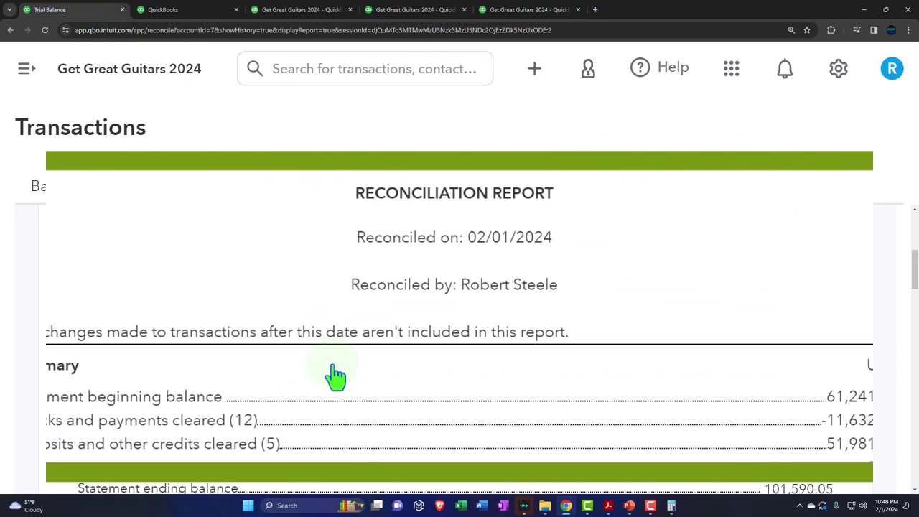
scroll(339, 373, up, 2)
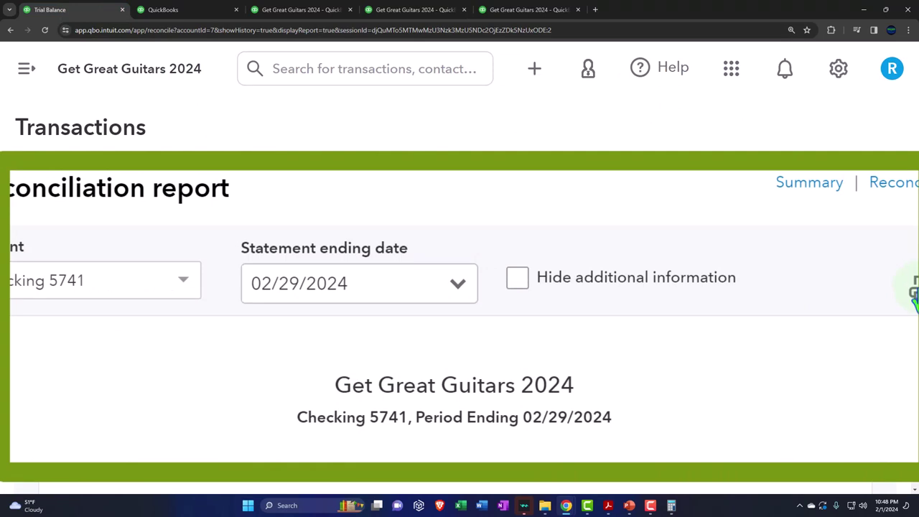
scroll(915, 295, down, 2)
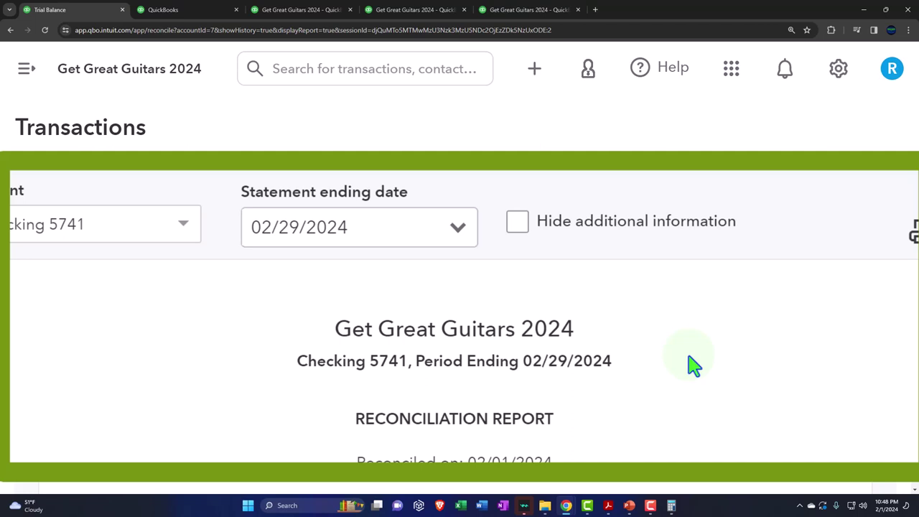
scroll(690, 366, down, 5)
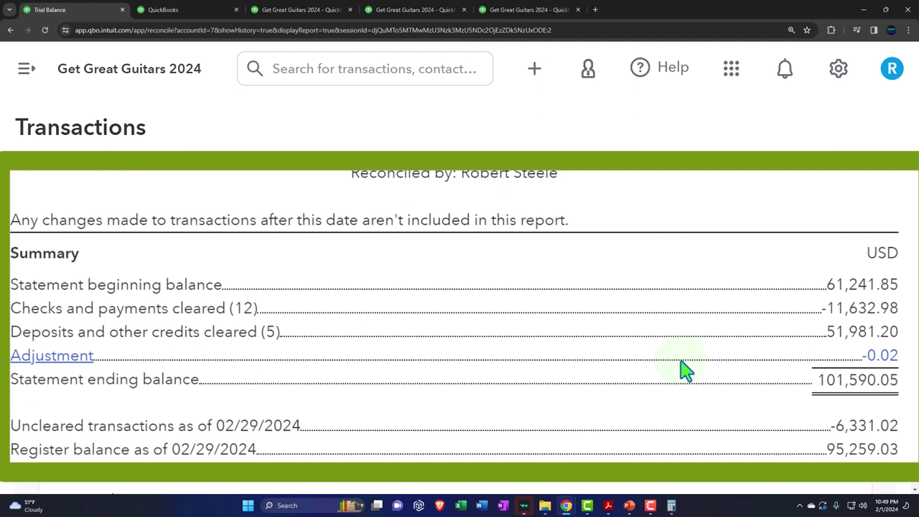
scroll(686, 370, up, 1)
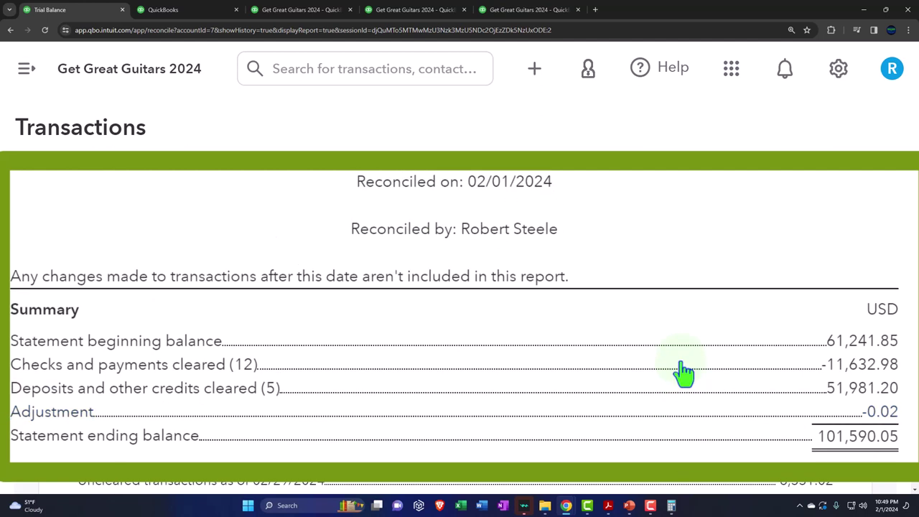
scroll(684, 370, up, 4)
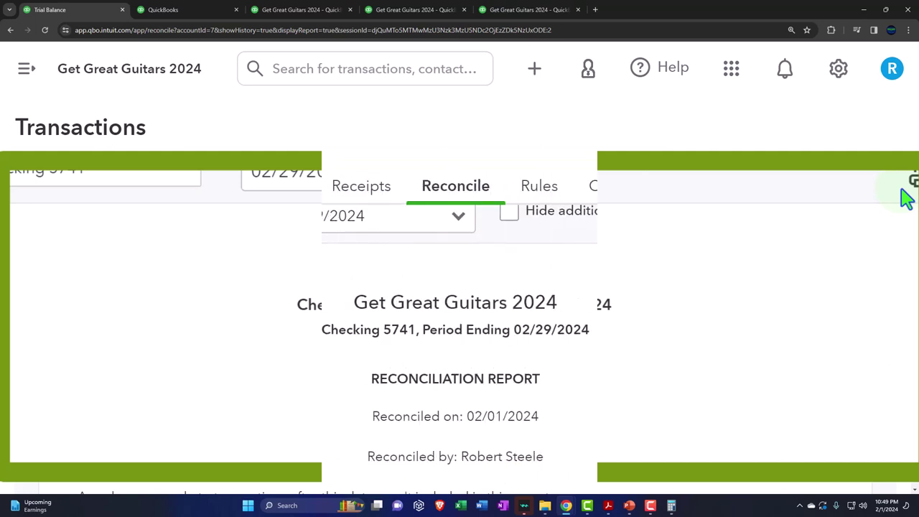
- Find Reconciliation Reports by searching the standard reports for "rec" and open the reconciliation history
click(24, 72)
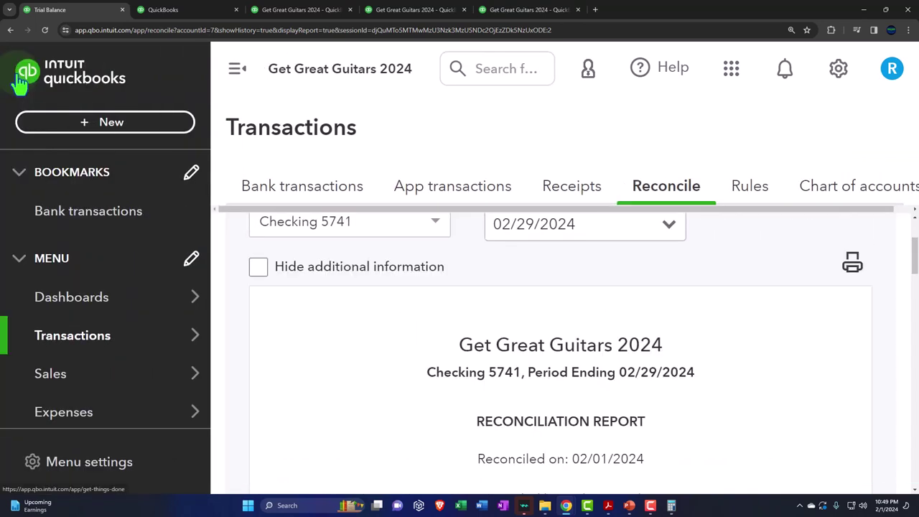
key(ctrl+minus)
key(ctrl+minus)
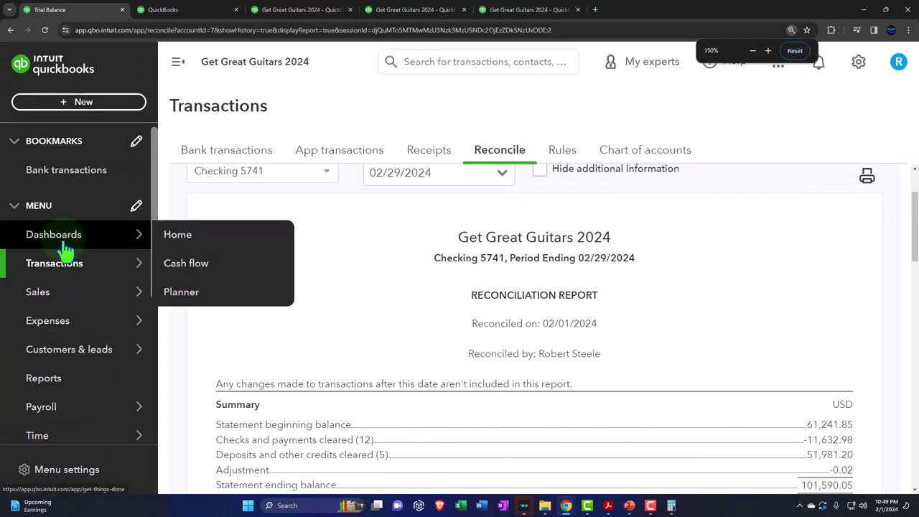
click(65, 388)
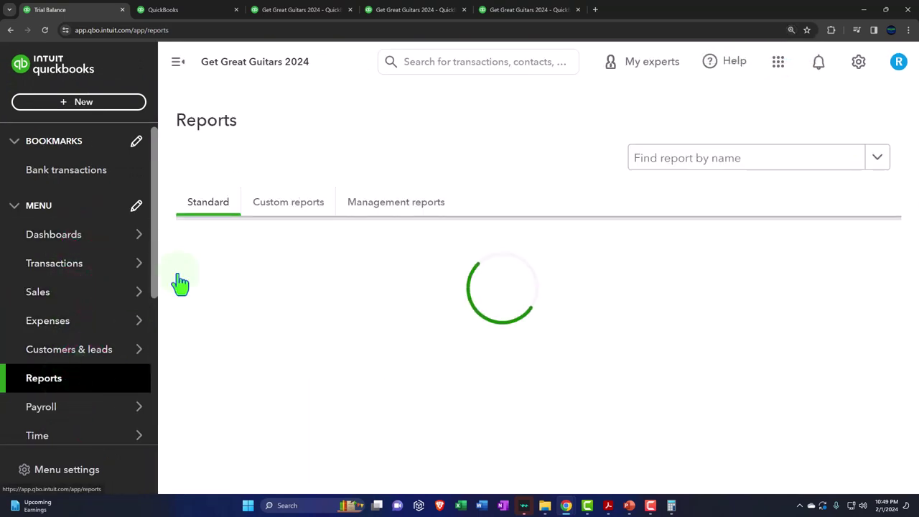
click(178, 62)
click(623, 164)
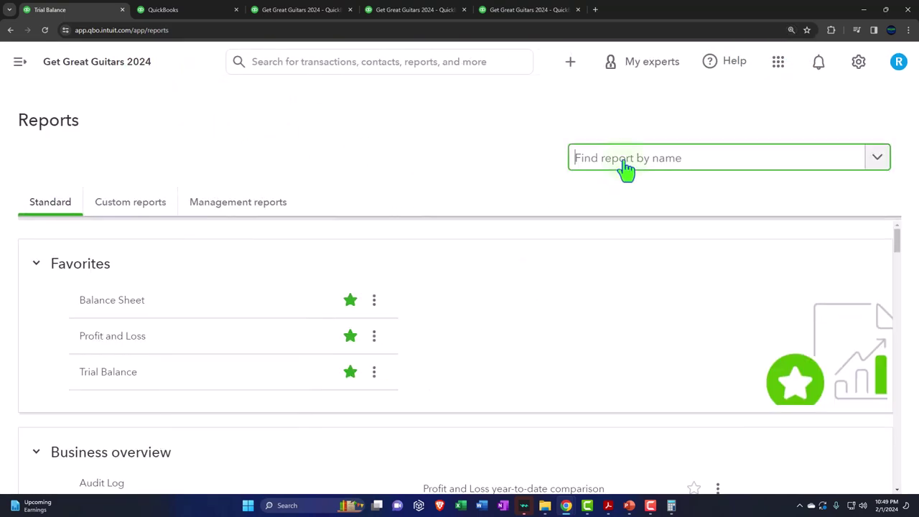
text(rec)
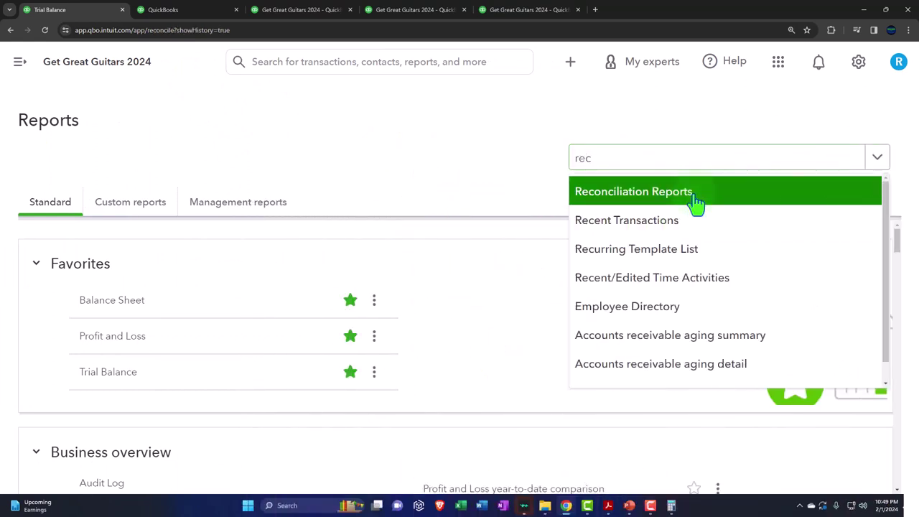
click(695, 198)
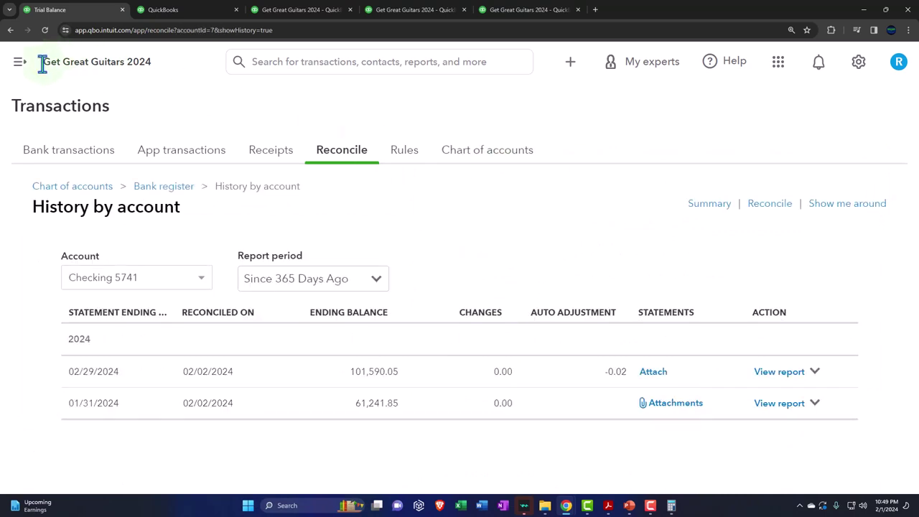
- Open the Reconcile page for Checking 5741 and review the beginning balance and entry fields for the next reconciliation
click(20, 62)
mouse_move(29, 251)
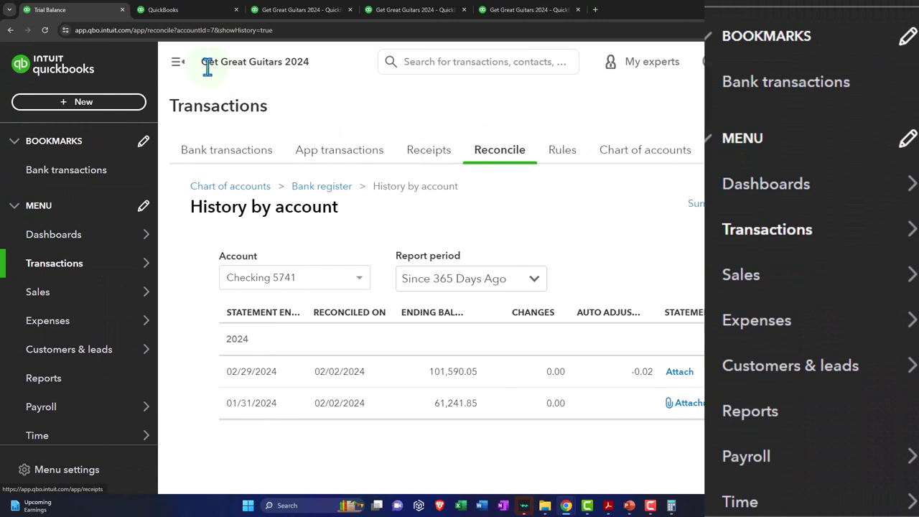
click(178, 62)
click(328, 159)
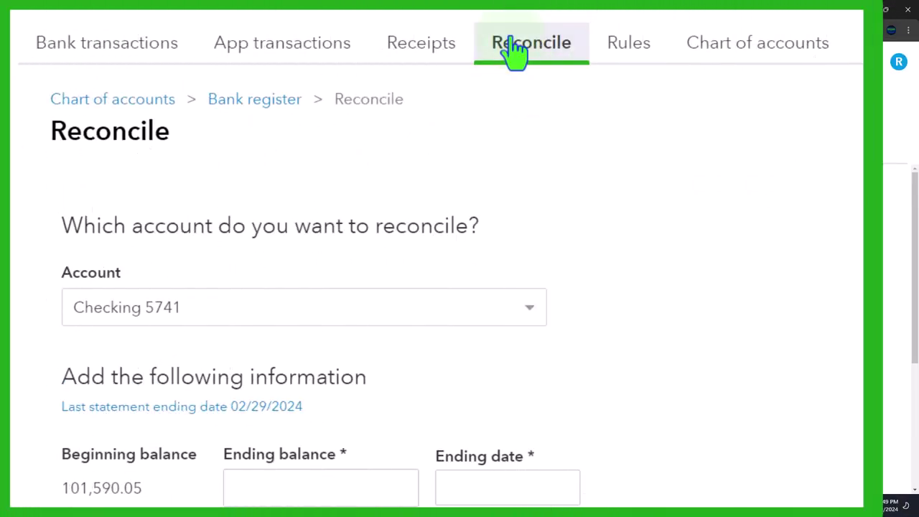
scroll(596, 229, down, 3)
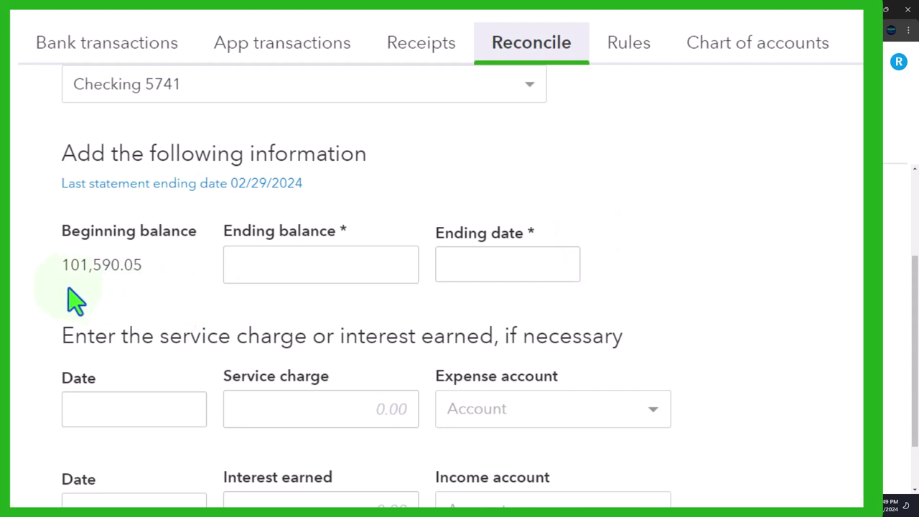
- Compare the next reconciliation's beginning balance with the ending balance in Bank Stmt Feb.pdf and with Checking 5741 on the balance sheet
mouse_move(608, 505)
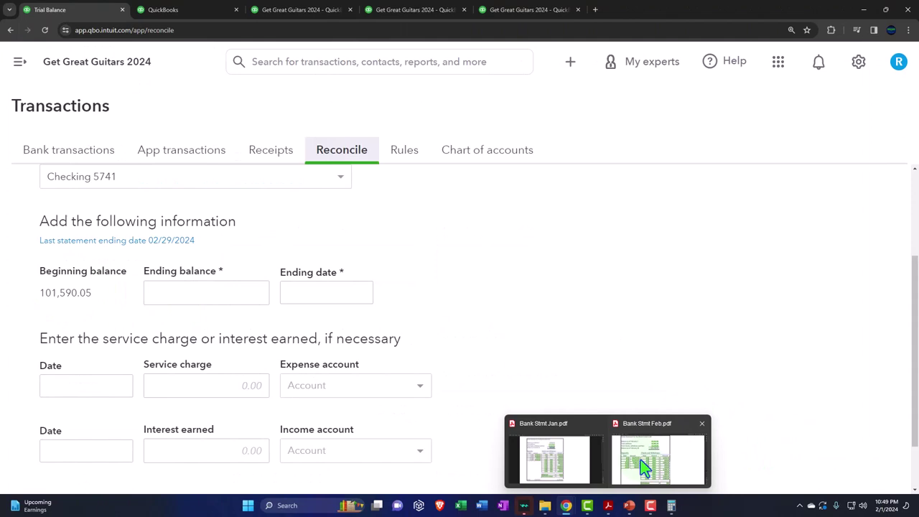
click(640, 460)
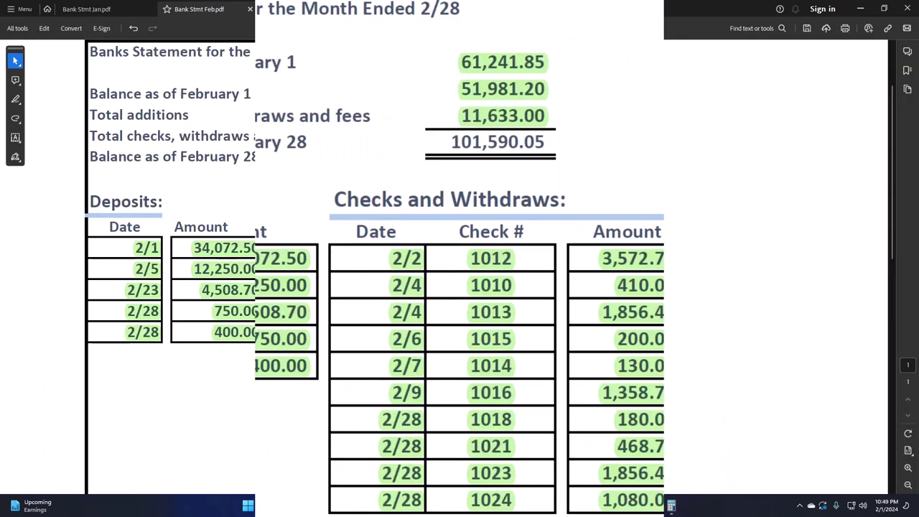
ctrl+scroll(488, 161, down, 3)
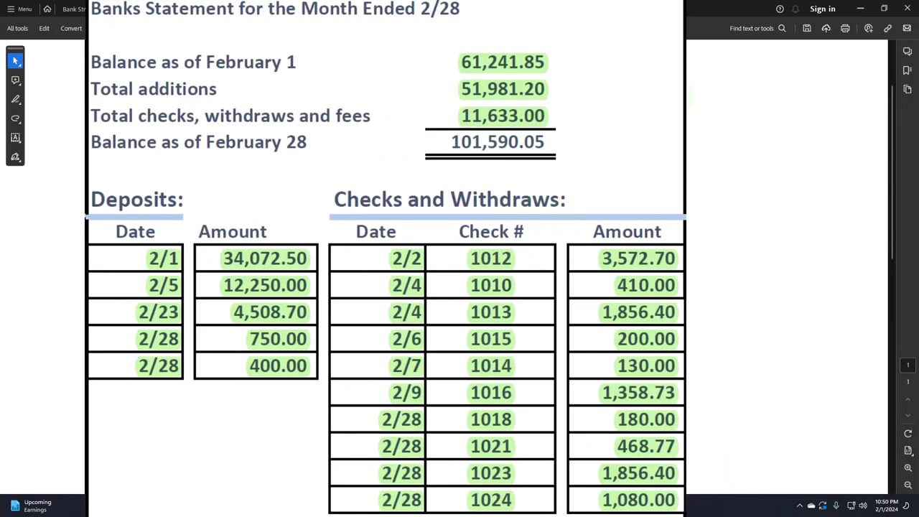
key(alt+Tab)
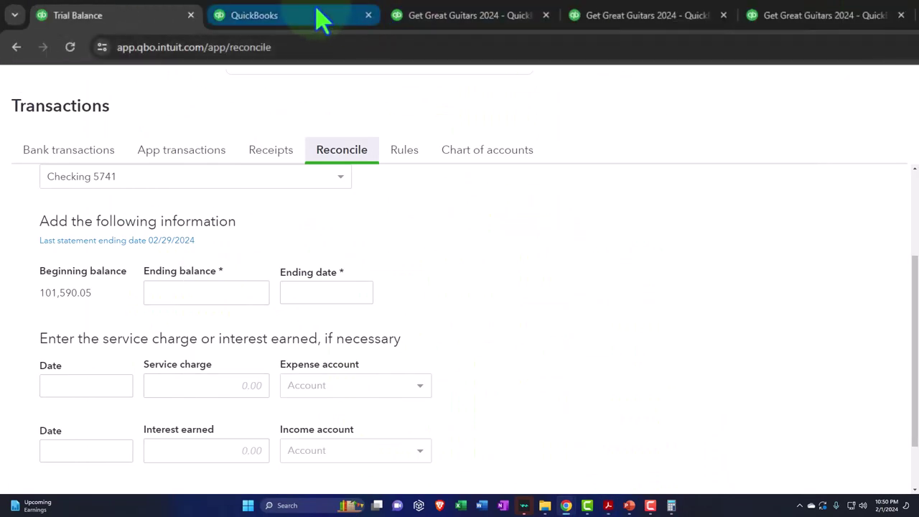
click(406, 19)
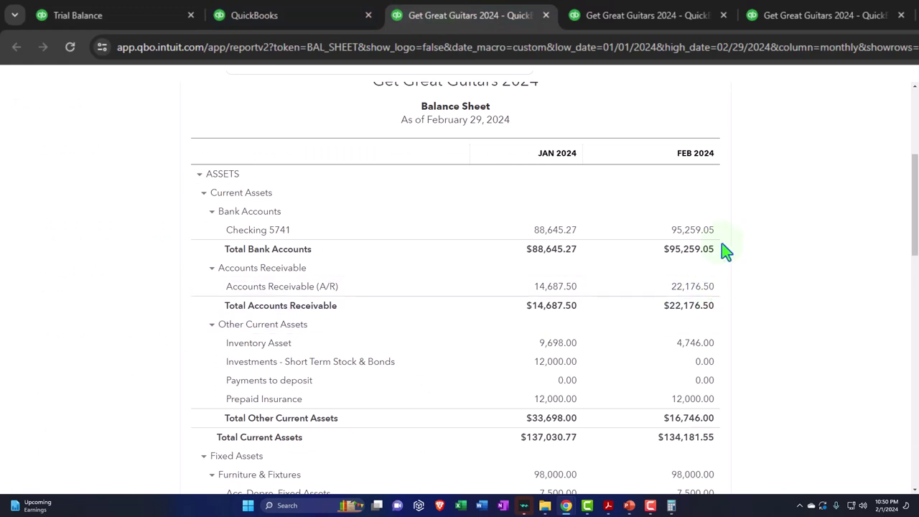
- Return to the Reconcile page and open the history by account for Checking 5741
click(117, 17)
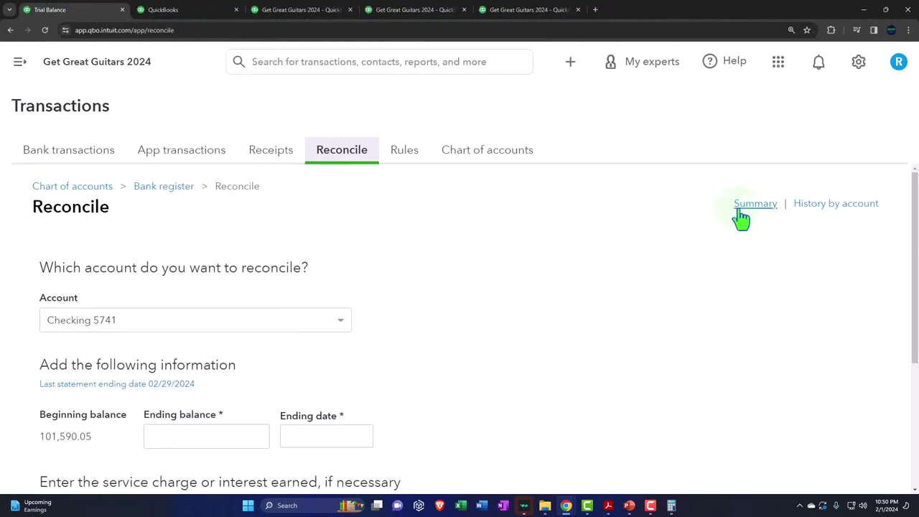
click(814, 209)
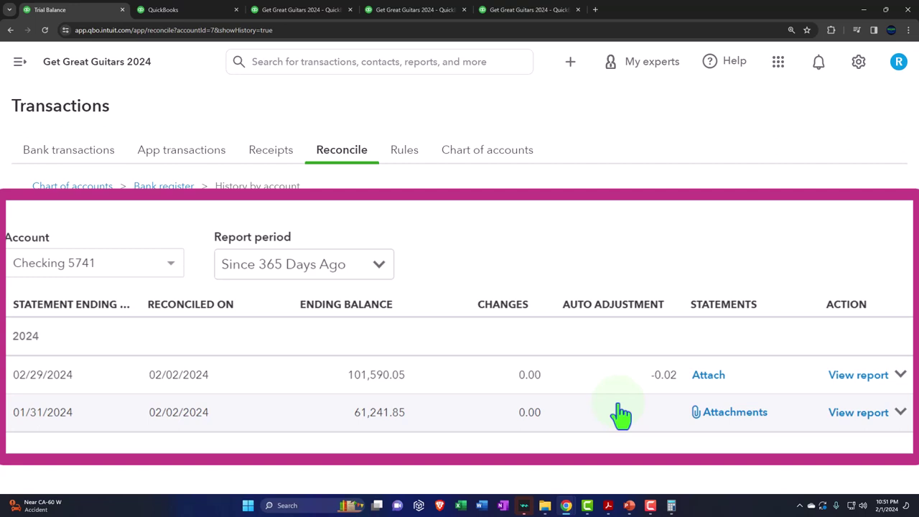
key(Tab)
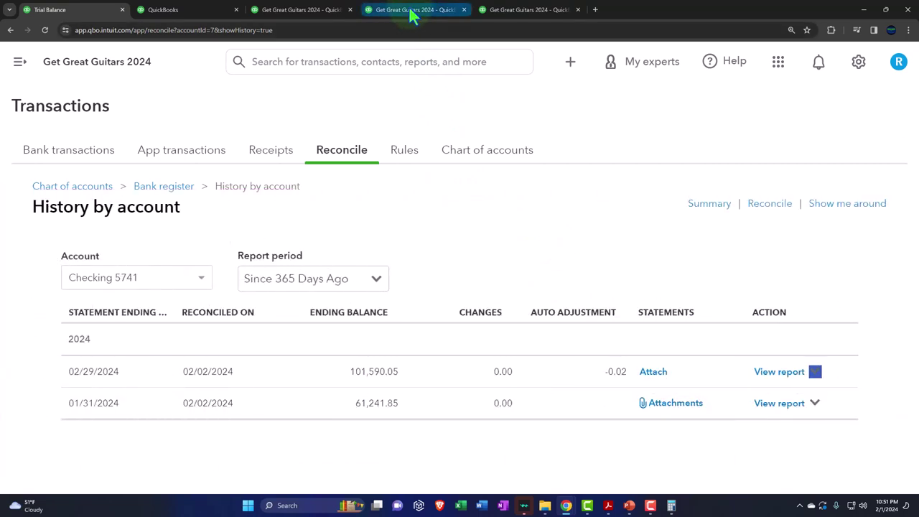
- Glance at the profit and loss report, and rerun the trial balance for 01/01/2024 to 02/29/2024 with monthly columns
click(411, 12)
scroll(549, 288, up, 15)
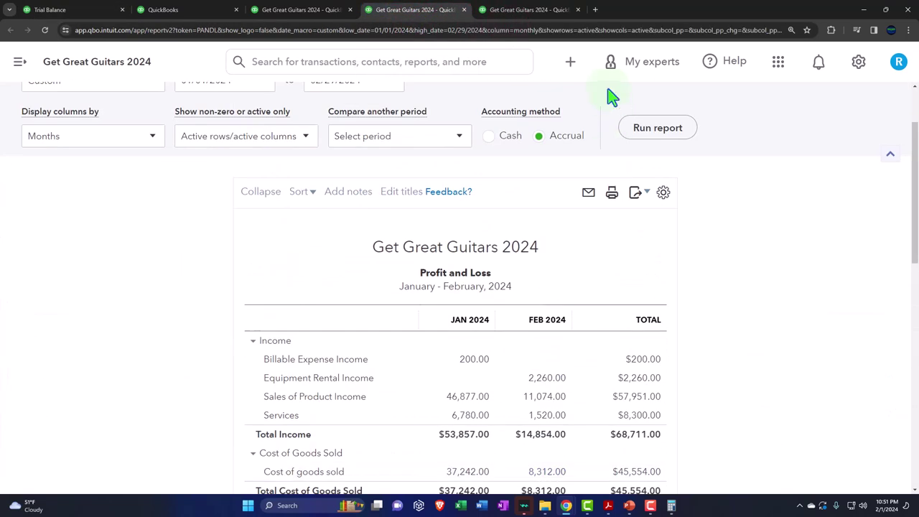
click(529, 10)
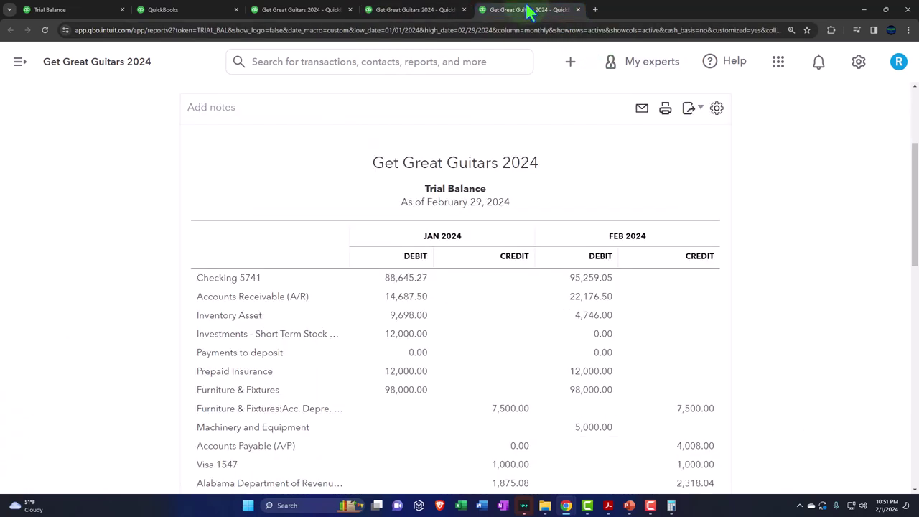
scroll(552, 228, up, 2)
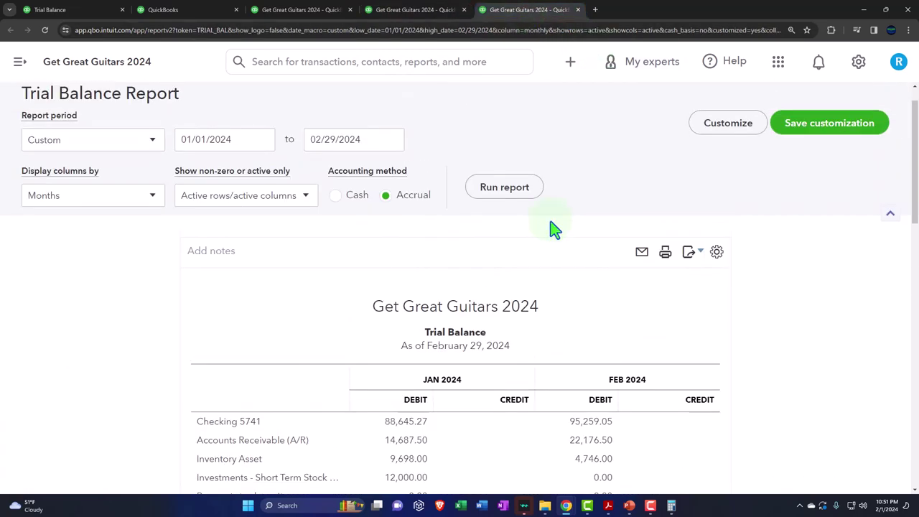
click(504, 187)
- Review the January and February 2024 trial balance from Checking 5741 through Reconciliation Discrepancies and the totals
scroll(525, 199, down, 2)
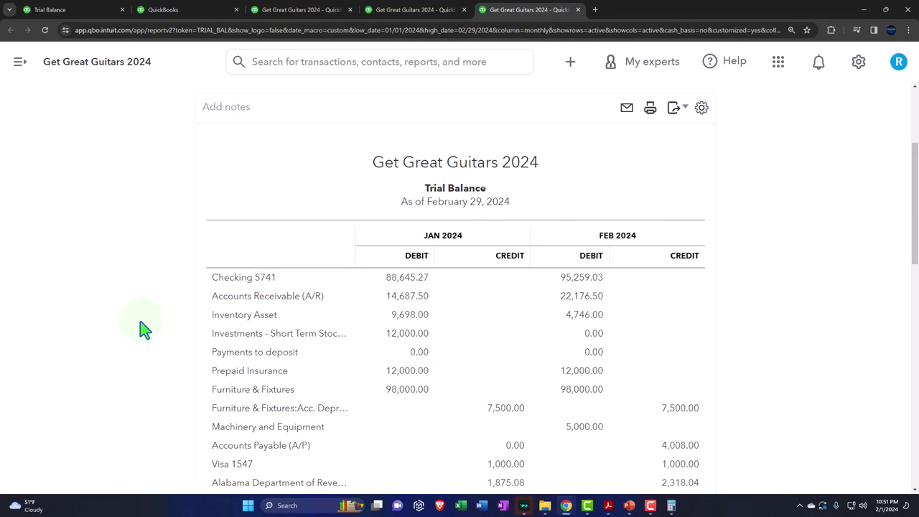
key(ctrl+plus)
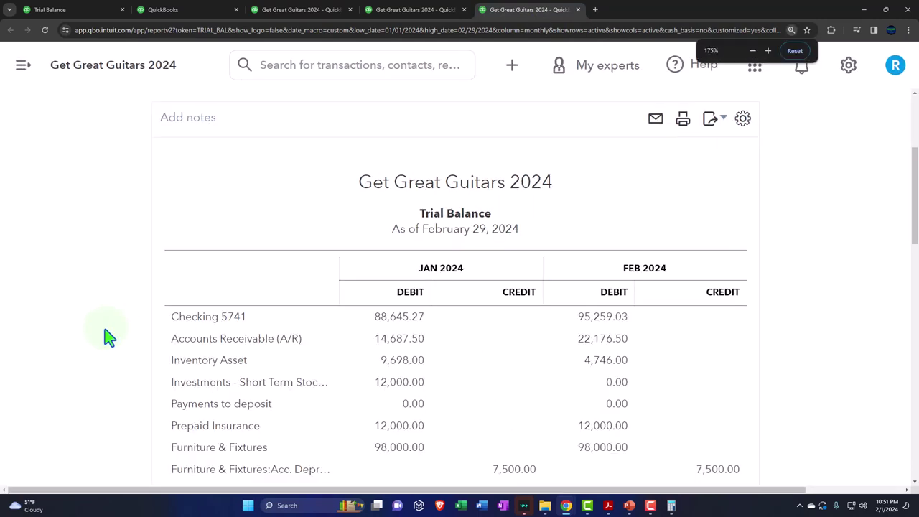
scroll(108, 337, down, 1)
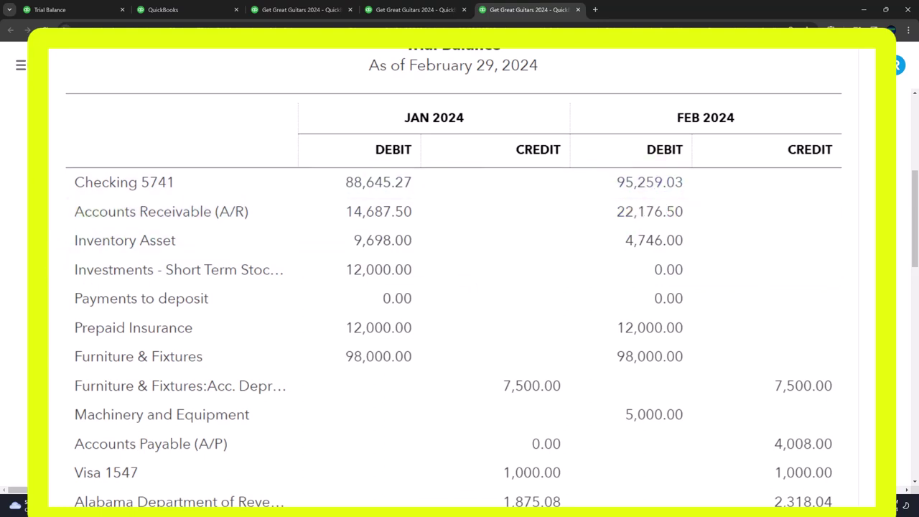
scroll(459, 287, down, 5)
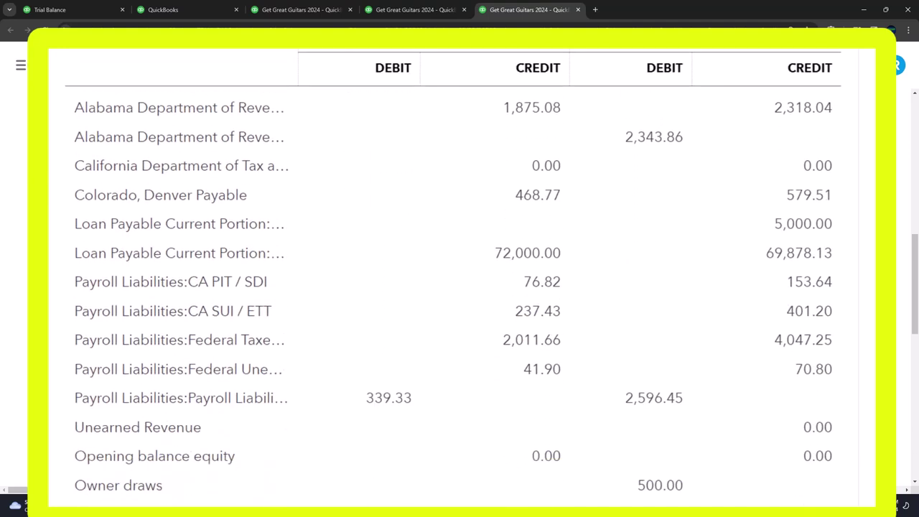
scroll(460, 287, down, 4)
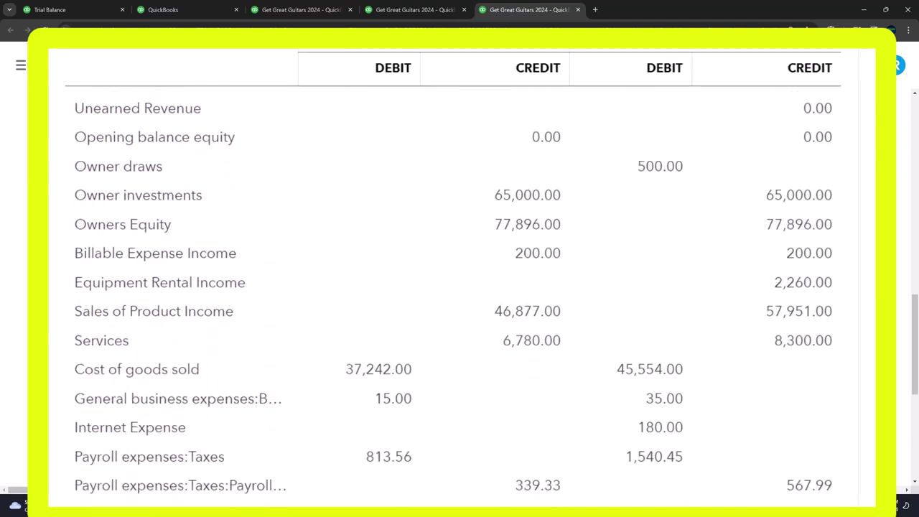
scroll(459, 287, down, 3)
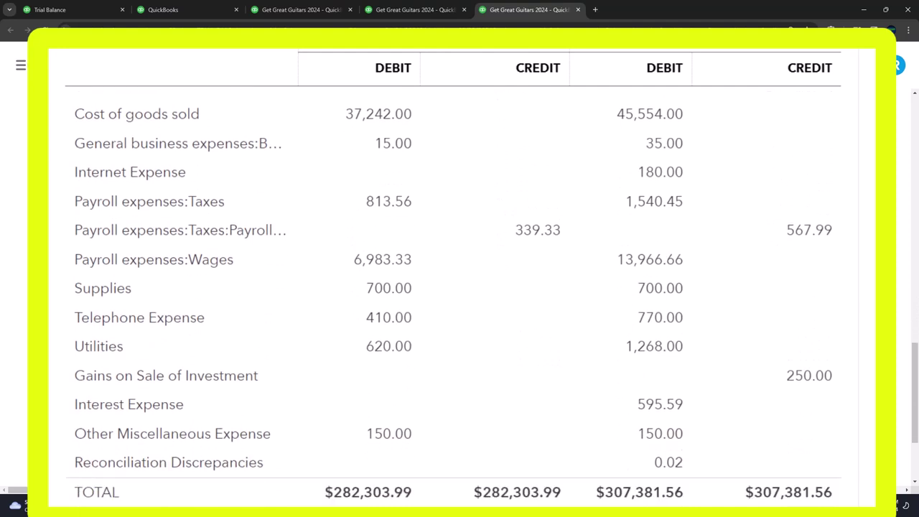